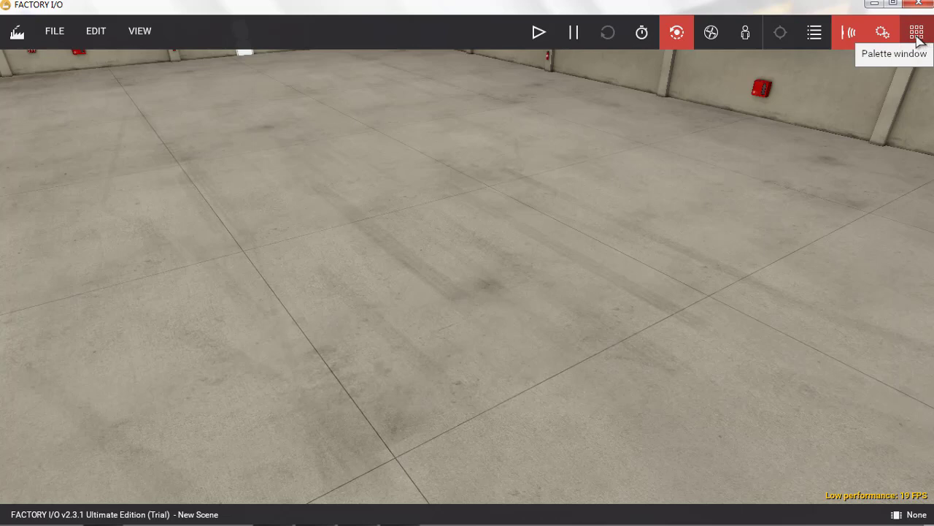
Step: Show the parts palette and examine the product items, roller conveyors, roller stops and turntable it offers
left_click(918, 34)
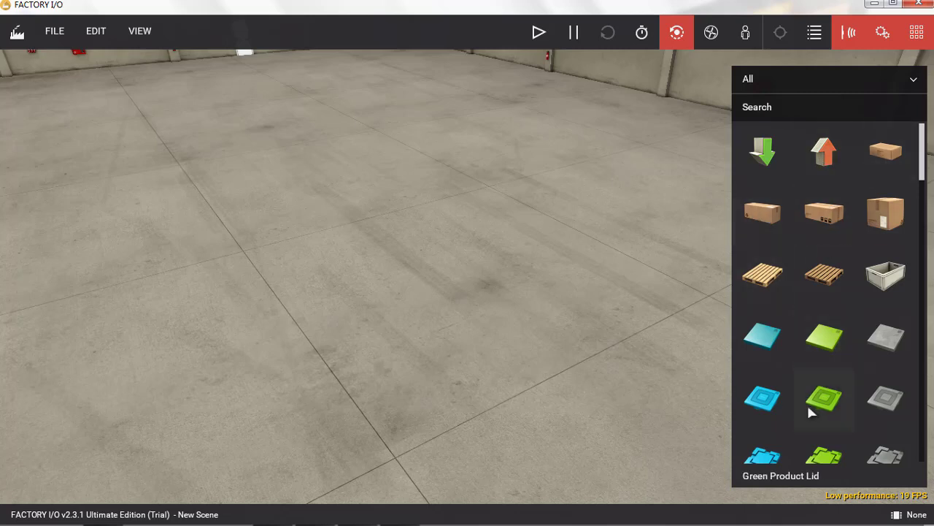
scroll(774, 299, "down", 4)
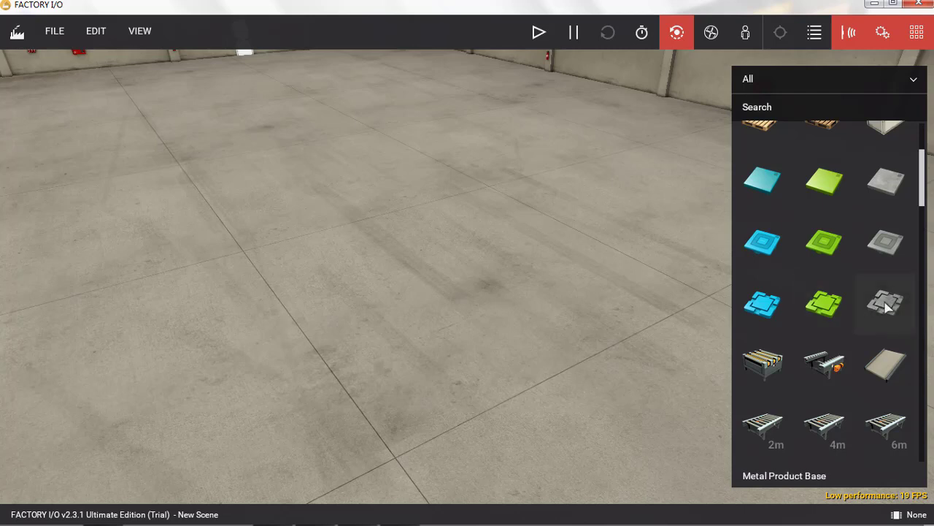
left_click_drag(922, 192, 924, 210)
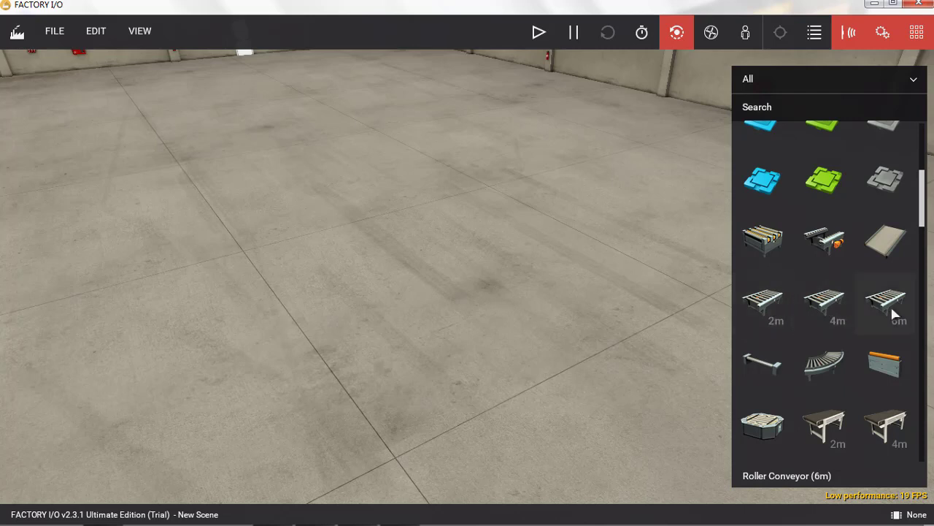
scroll(891, 310, "down", 1)
scroll(844, 306, "down", 1)
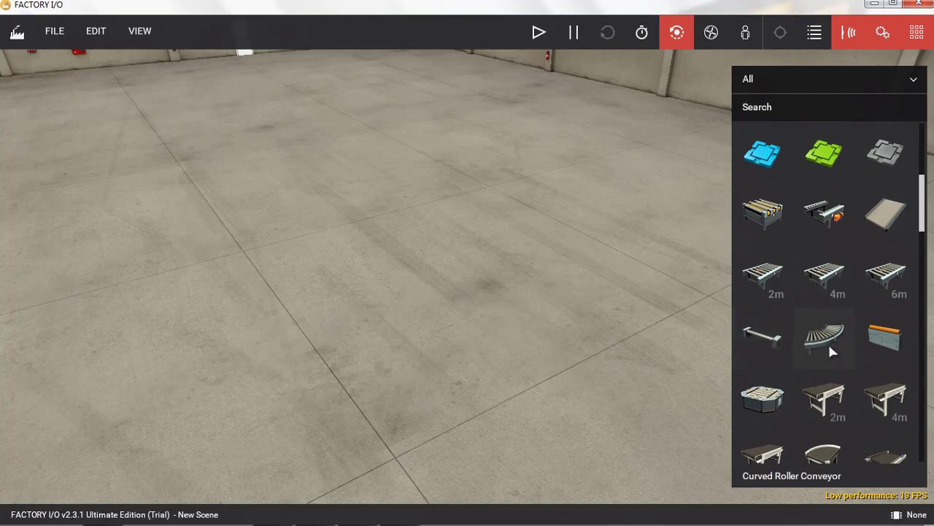
scroll(828, 343, "down", 1)
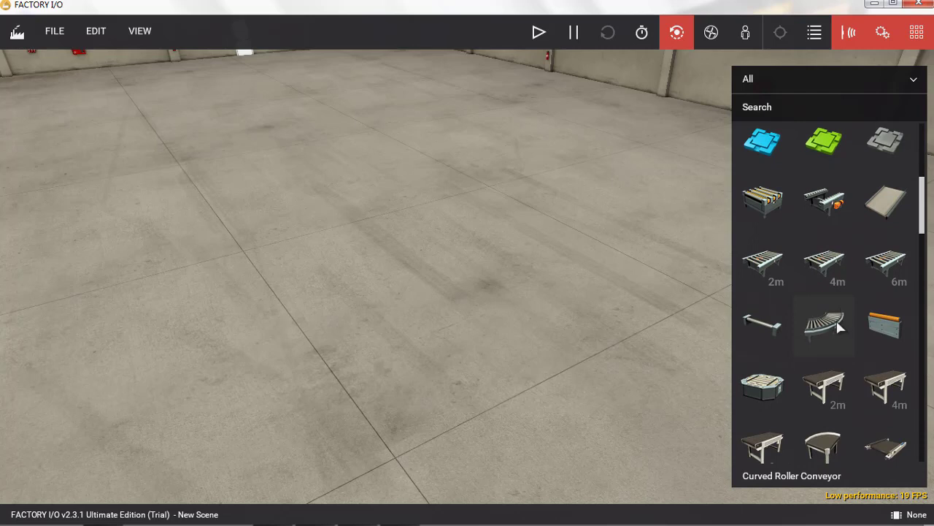
scroll(838, 318, "down", 2)
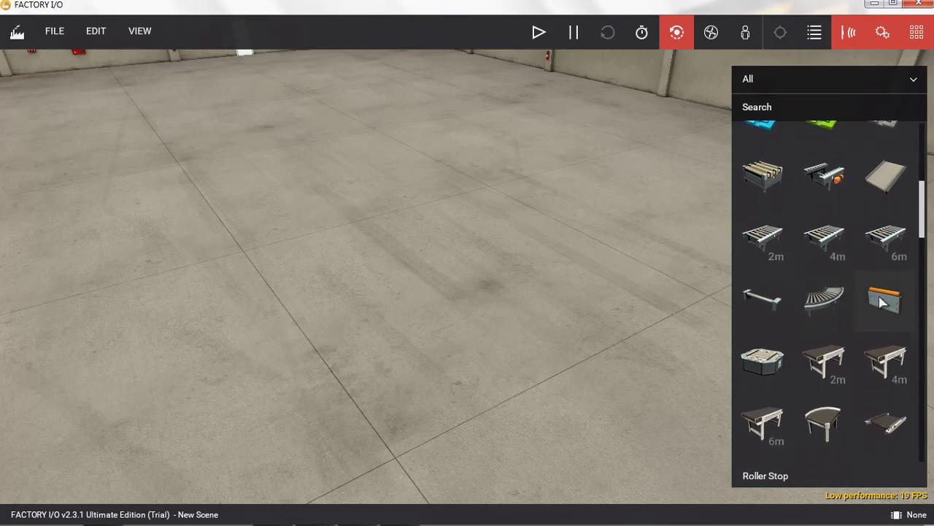
scroll(873, 295, "down", 3)
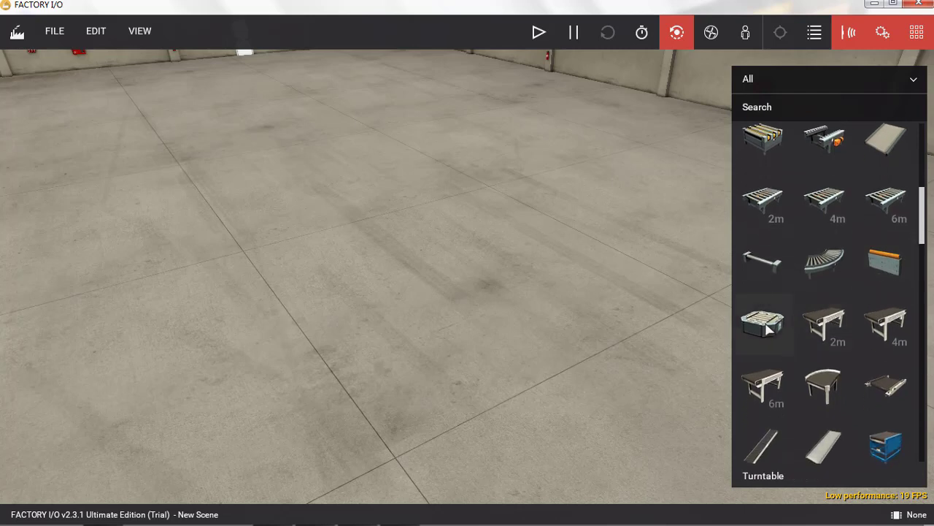
Step: Examine the palette's light-load parts, including belt conveyors, chute conveyors, sorters and positioners
scroll(766, 324, "down", 2)
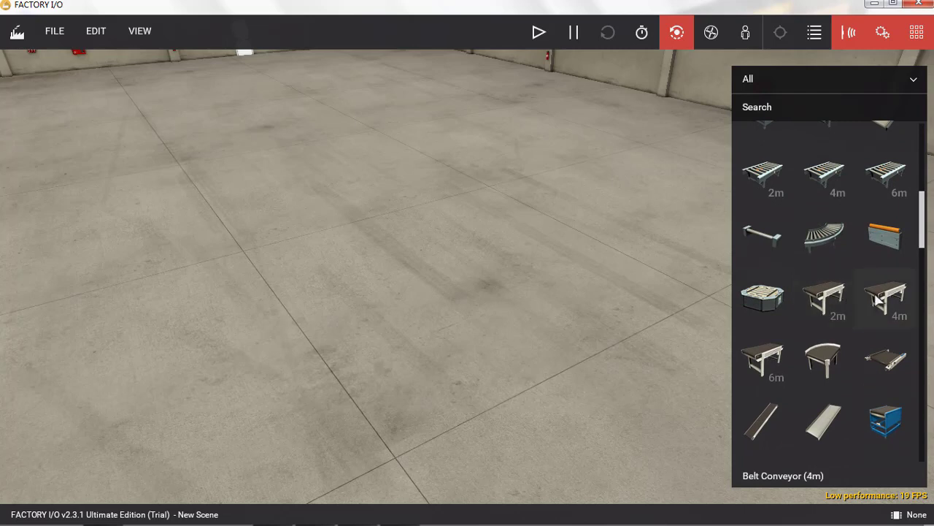
scroll(865, 317, "down", 2)
scroll(865, 323, "down", 1)
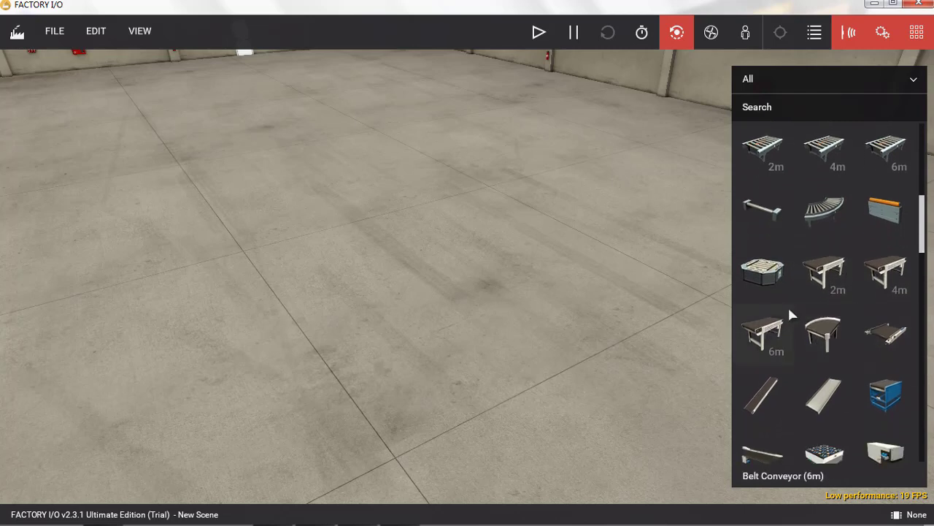
scroll(809, 321, "down", 3)
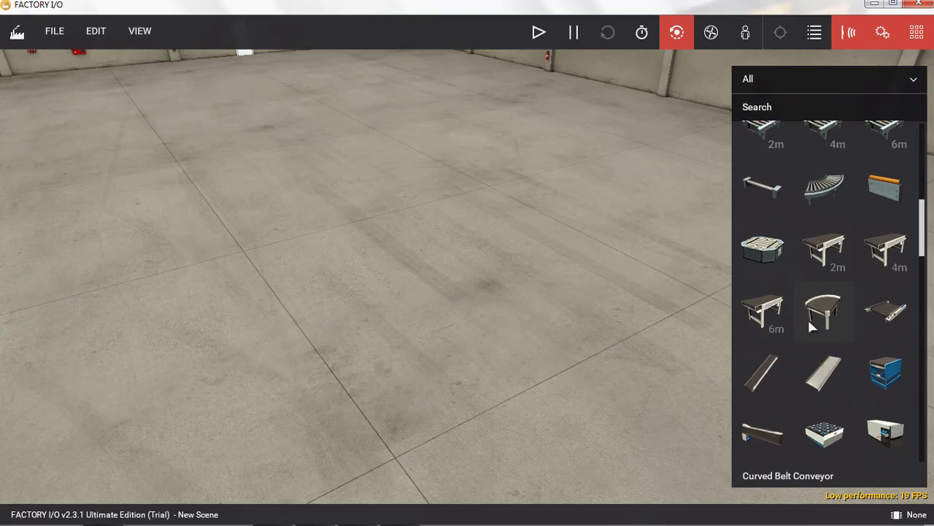
scroll(774, 314, "down", 2)
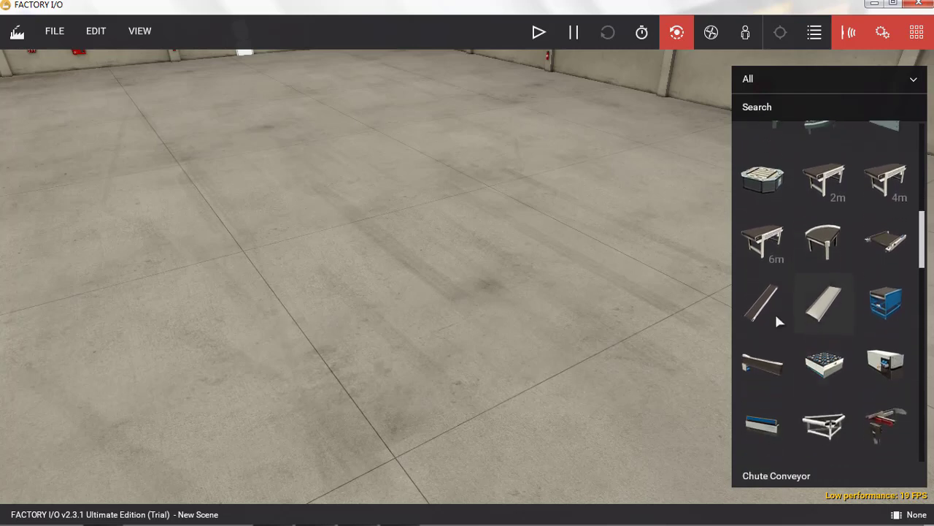
scroll(816, 311, "down", 3)
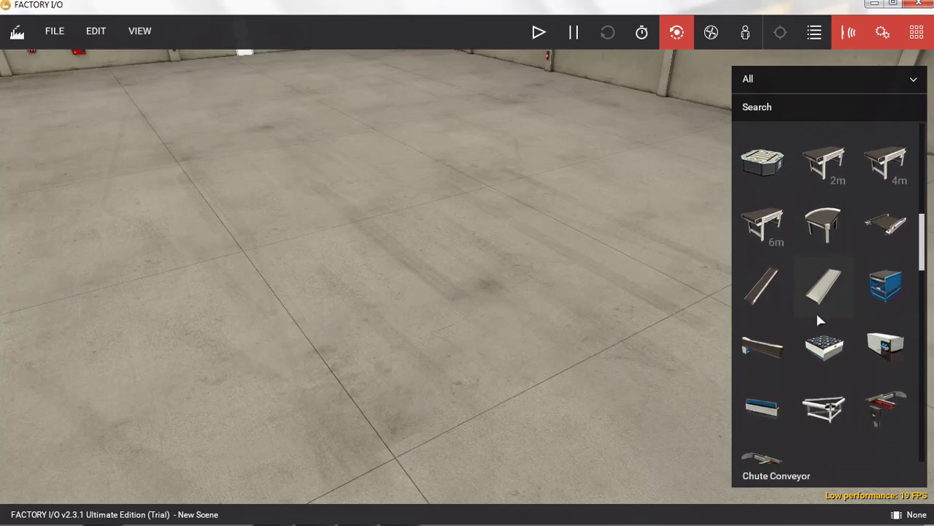
scroll(819, 318, "down", 3)
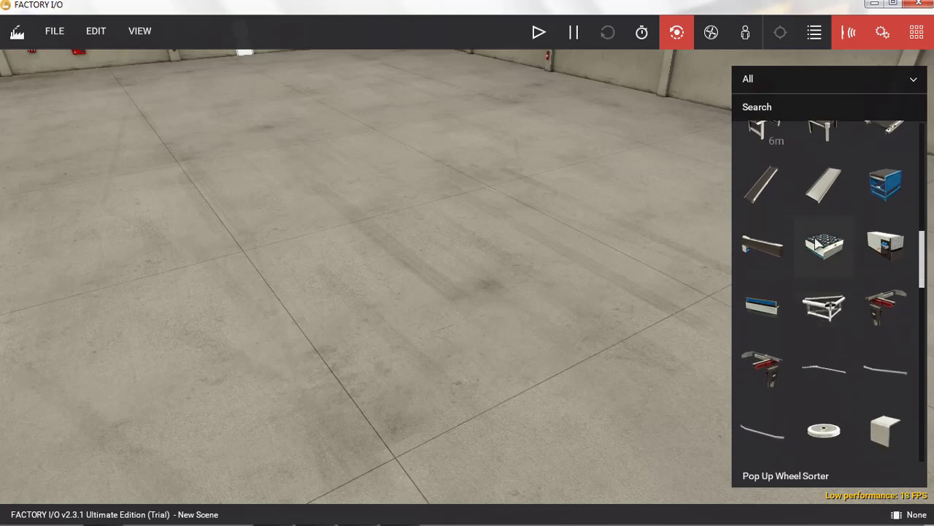
scroll(876, 292, "down", 1)
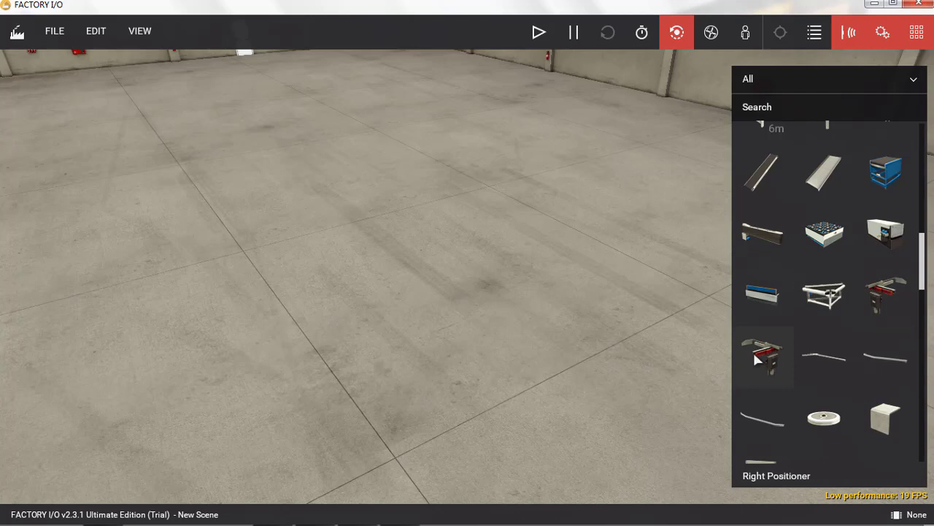
scroll(755, 355, "down", 2)
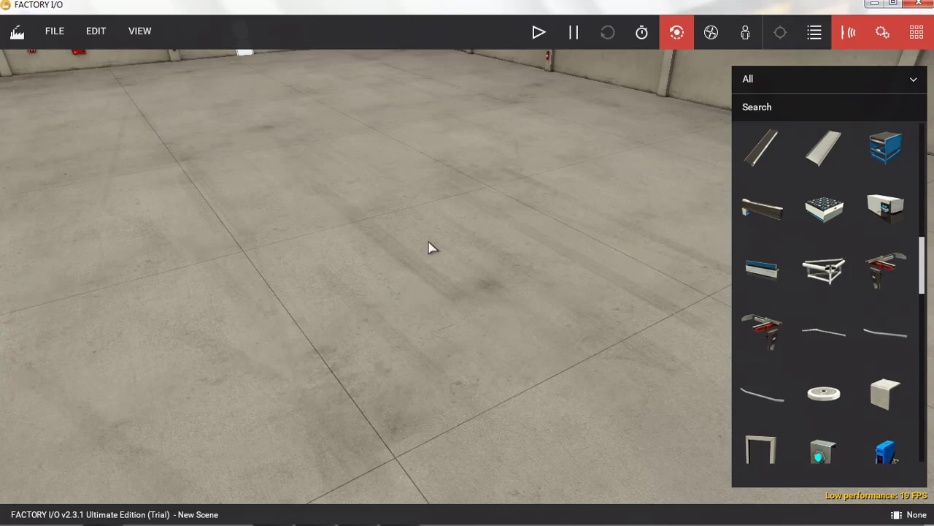
scroll(783, 355, "down", 2)
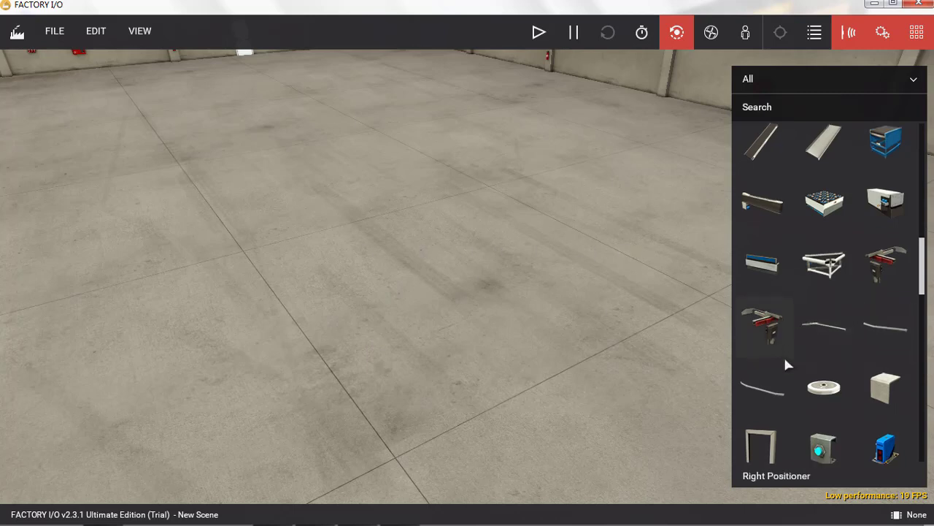
Step: Examine the sensors in the palette, from the capacitive and diffuse sensors to the light arrays, reflector and RFID reader
scroll(796, 356, "down", 3)
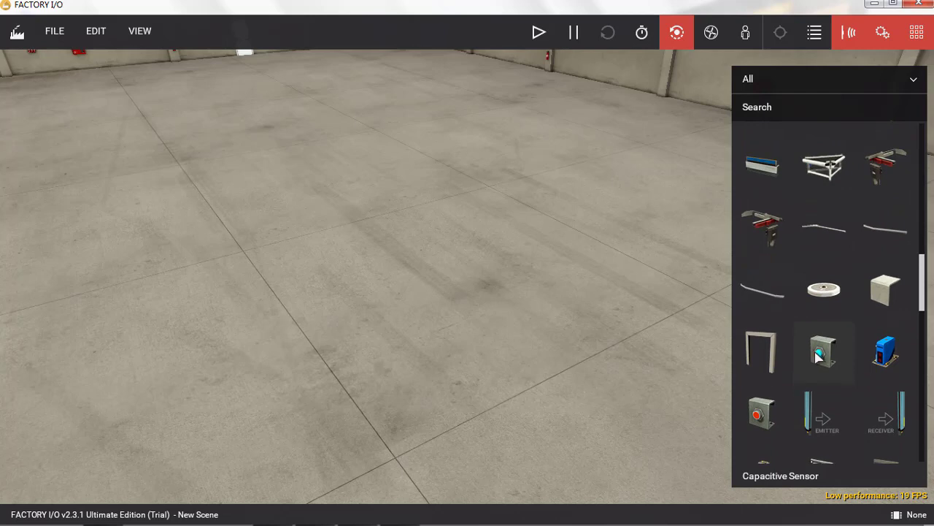
scroll(832, 349, "down", 1)
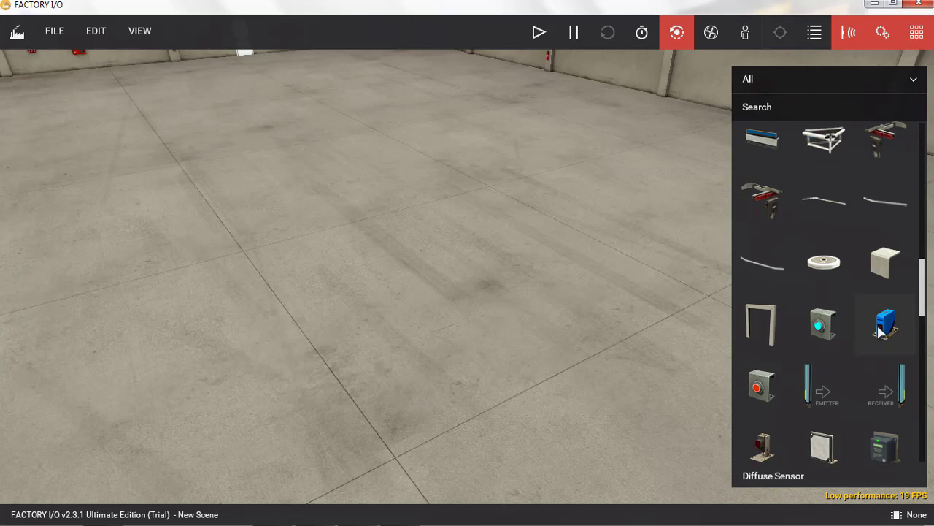
scroll(776, 377, "down", 1)
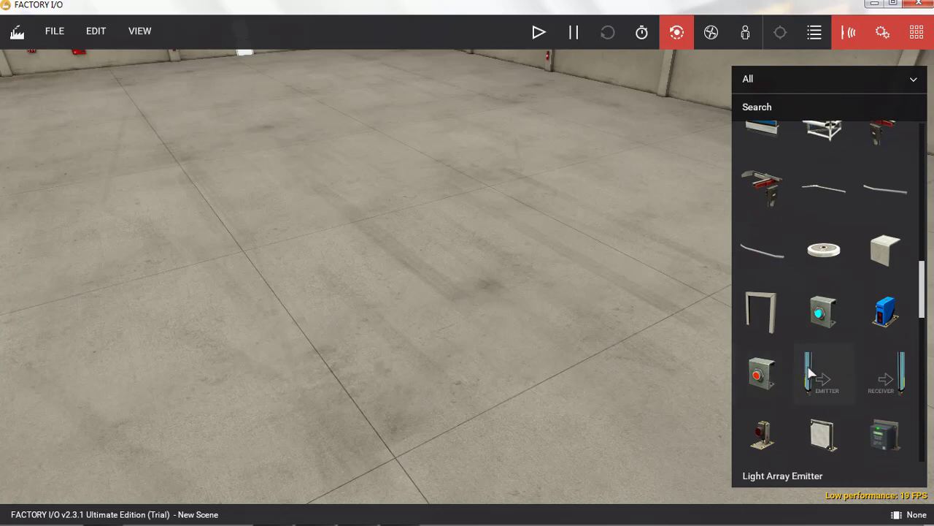
scroll(839, 373, "down", 1)
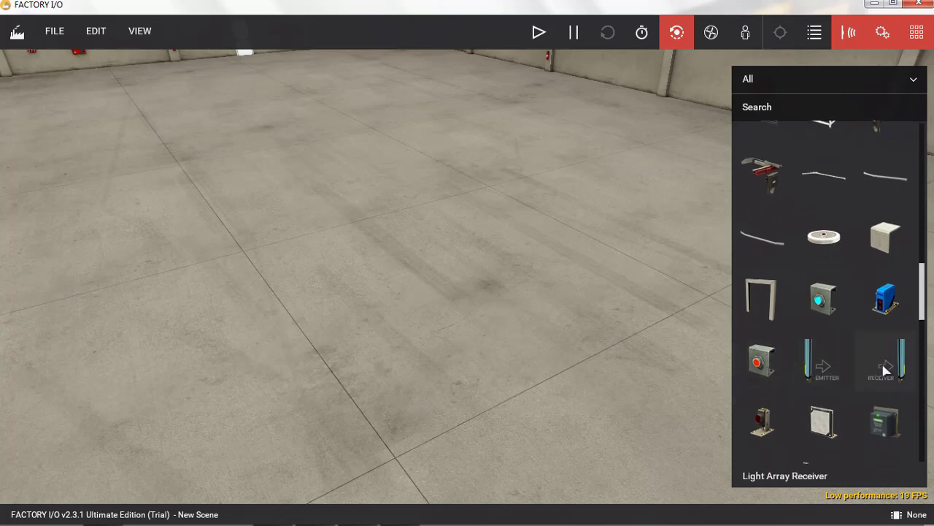
scroll(779, 400, "down", 2)
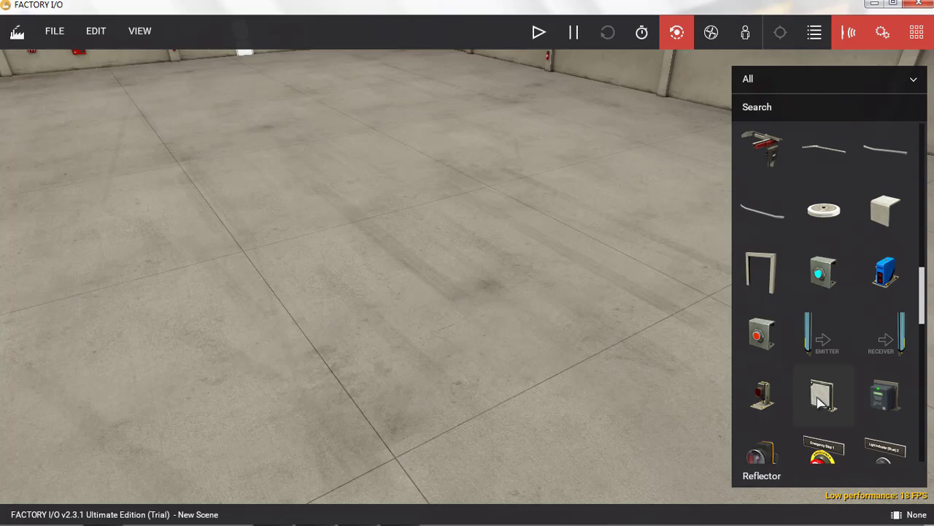
scroll(821, 398, "down", 1)
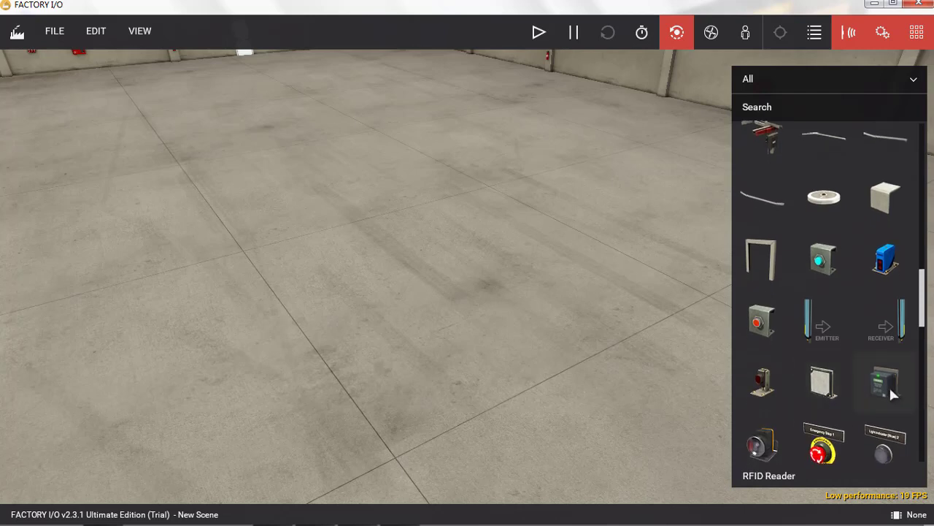
scroll(889, 384, "down", 1)
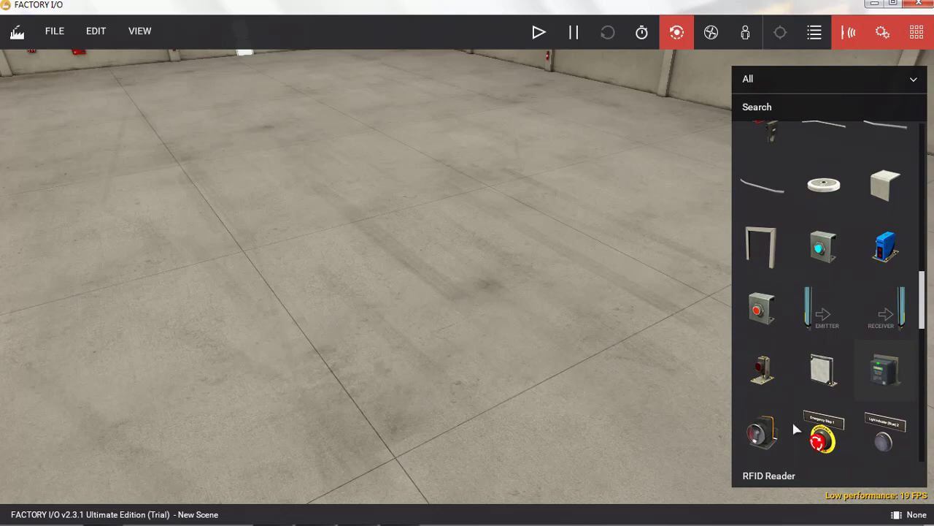
Step: Examine the operator parts in the palette, including the emergency stop, light indicators, potentiometer, selector and push buttons
scroll(775, 432, "down", 3)
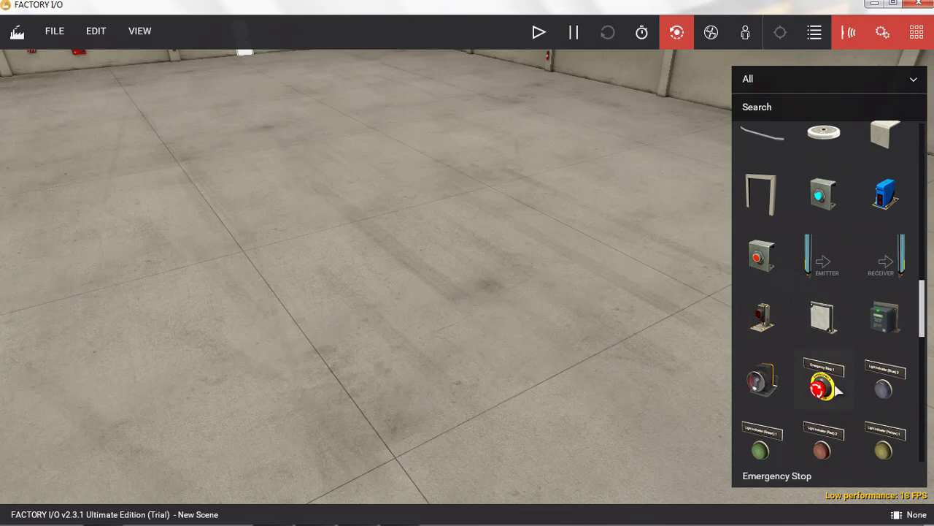
scroll(838, 387, "down", 1)
scroll(827, 373, "down", 1)
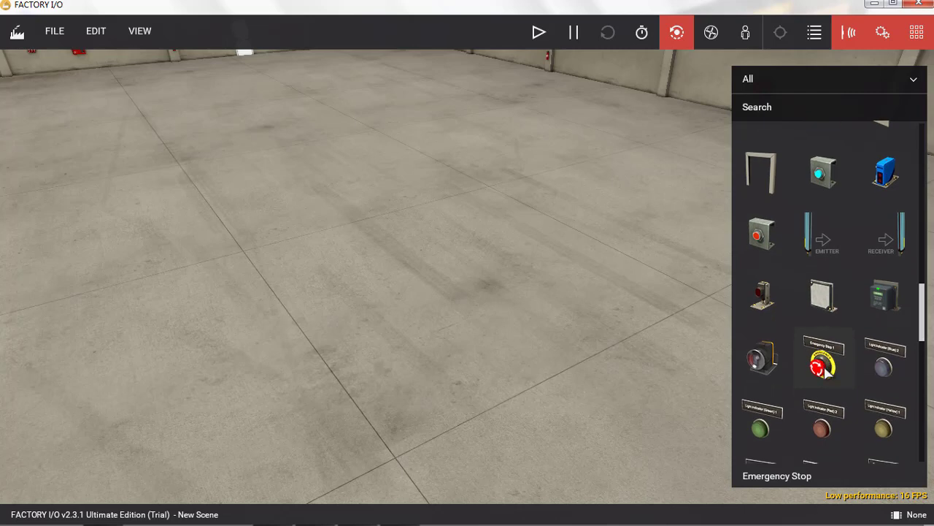
scroll(824, 369, "down", 1)
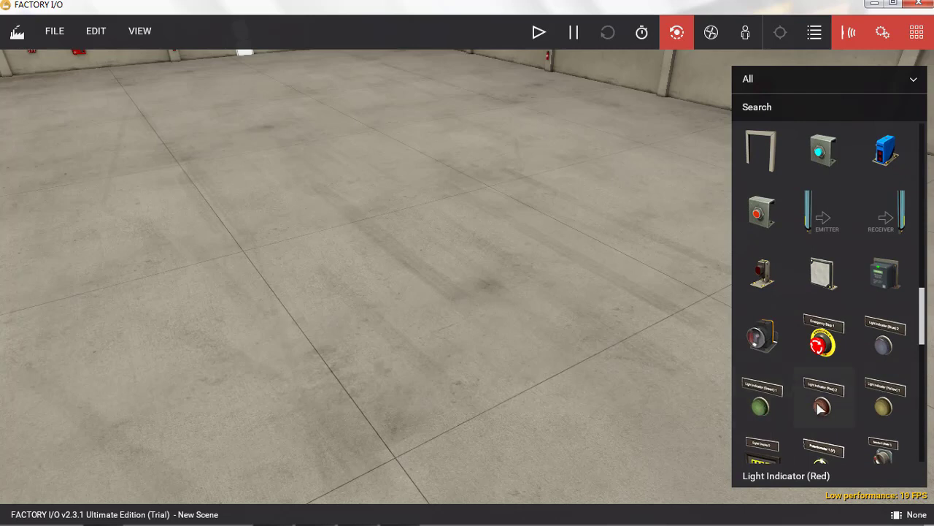
scroll(883, 409, "down", 2)
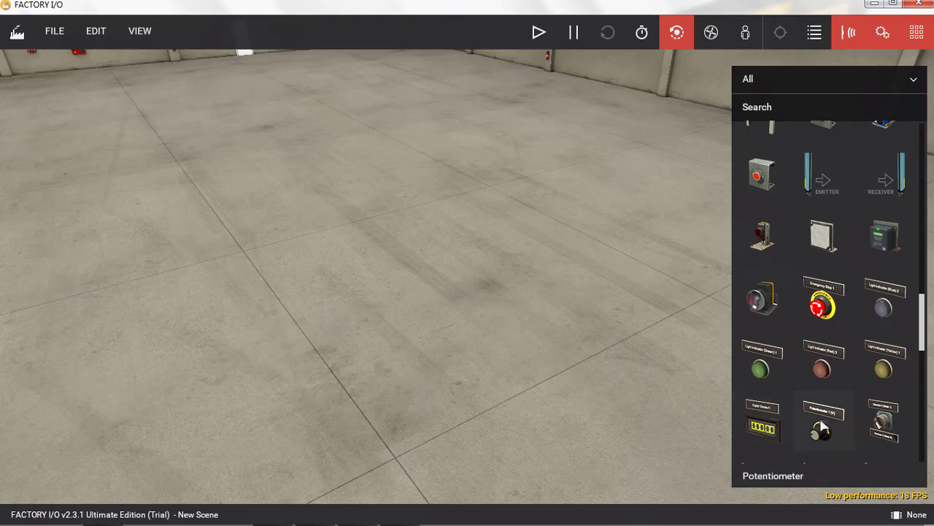
scroll(862, 409, "down", 1)
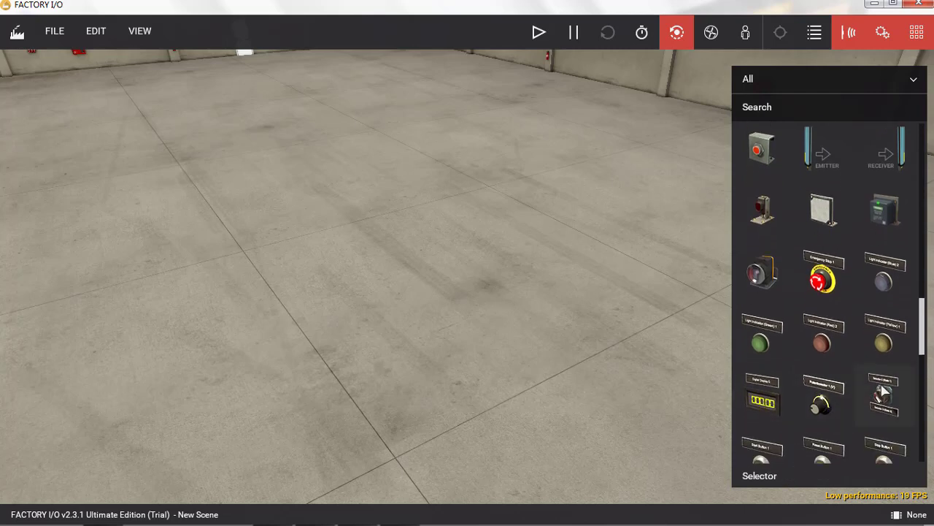
scroll(876, 387, "down", 1)
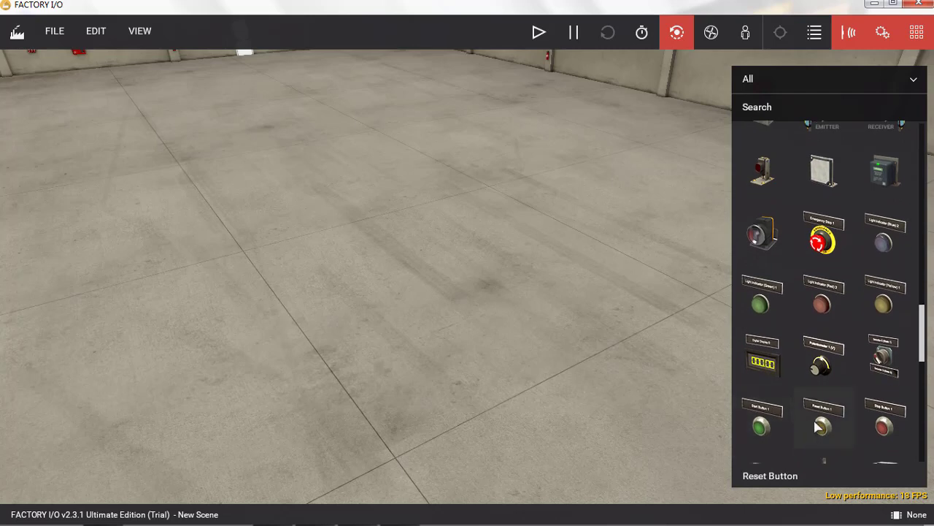
scroll(861, 420, "down", 2)
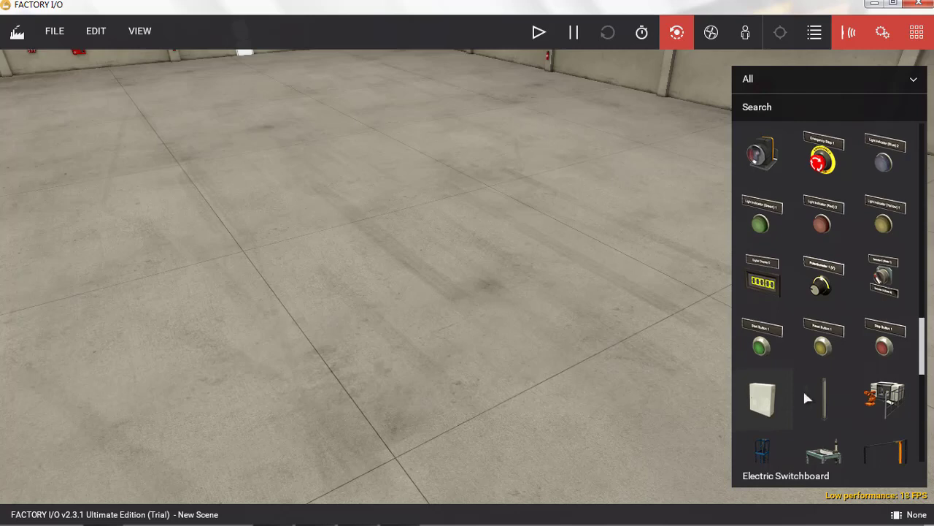
Step: Examine the palette's remaining parts, including the machining center, stations, alarm siren, platforms and safeguards
scroll(814, 391, "down", 1)
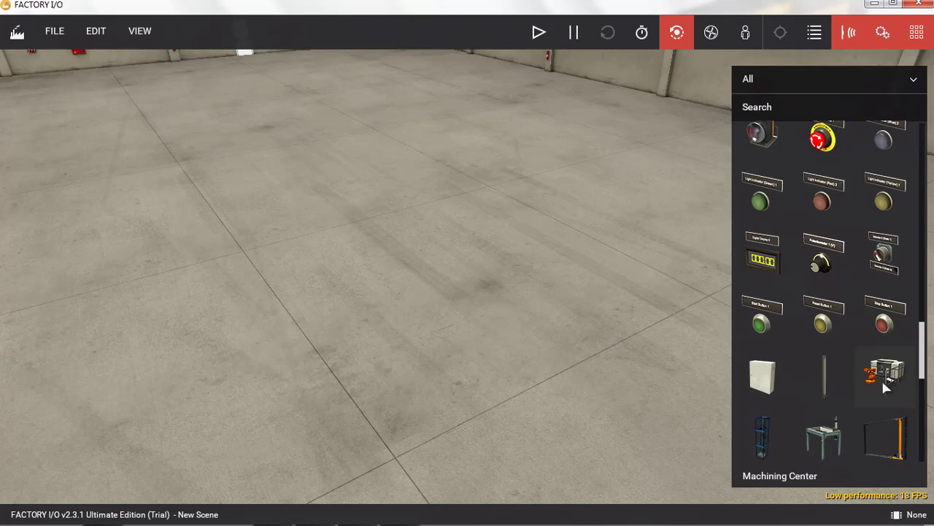
scroll(872, 374, "down", 4)
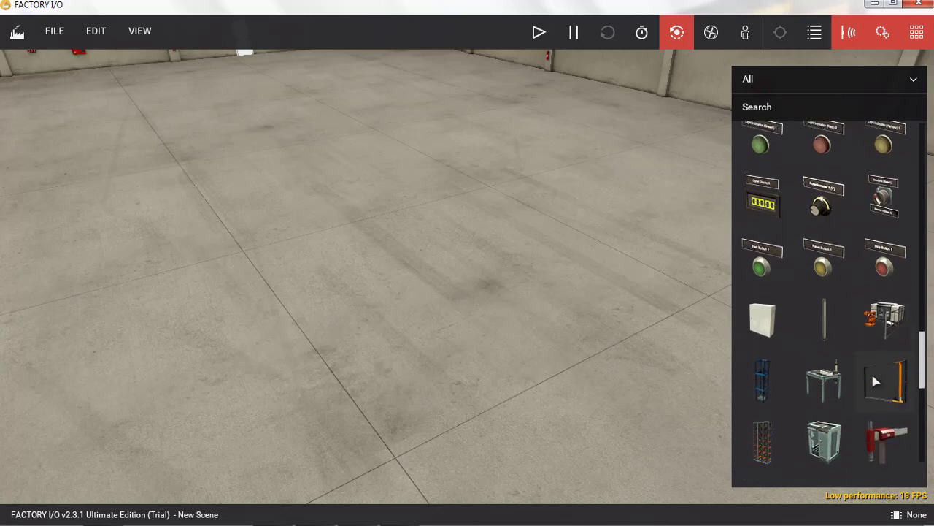
scroll(815, 369, "down", 8)
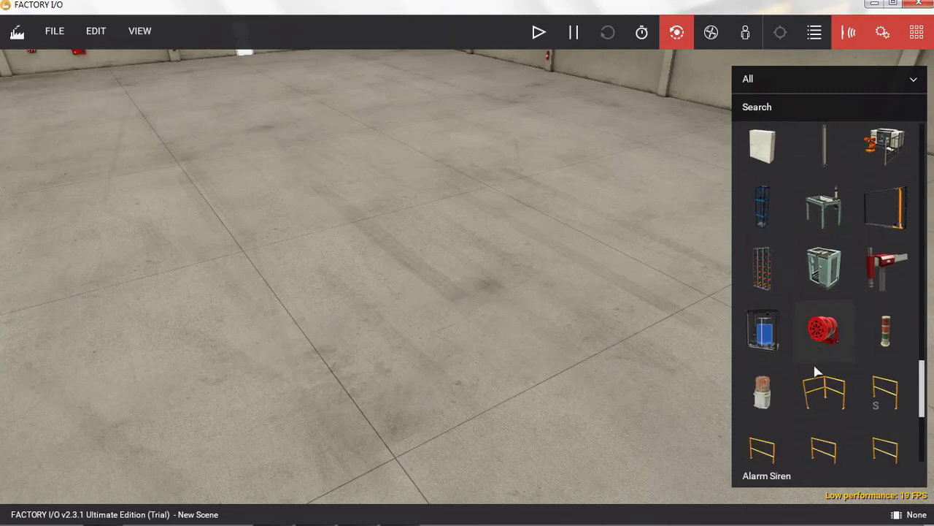
scroll(815, 365, "down", 5)
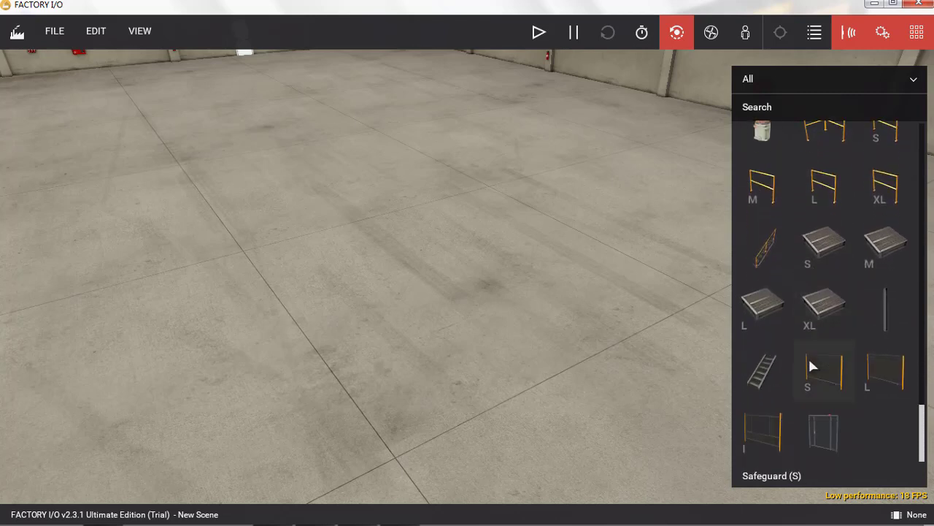
scroll(811, 364, "up", 8)
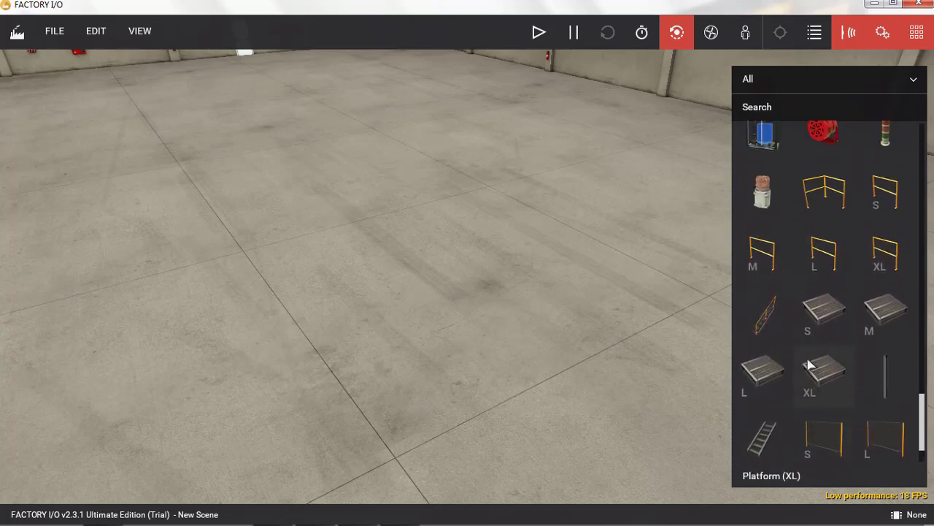
Step: Place a Loading Conveyor from the palette on the empty floor in the middle of the scene
scroll(809, 363, "up", 5)
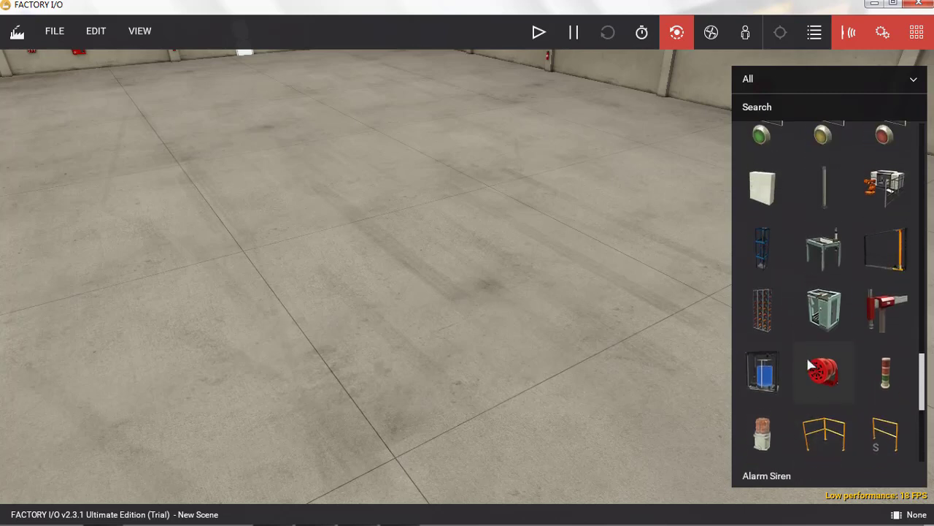
scroll(811, 361, "up", 4)
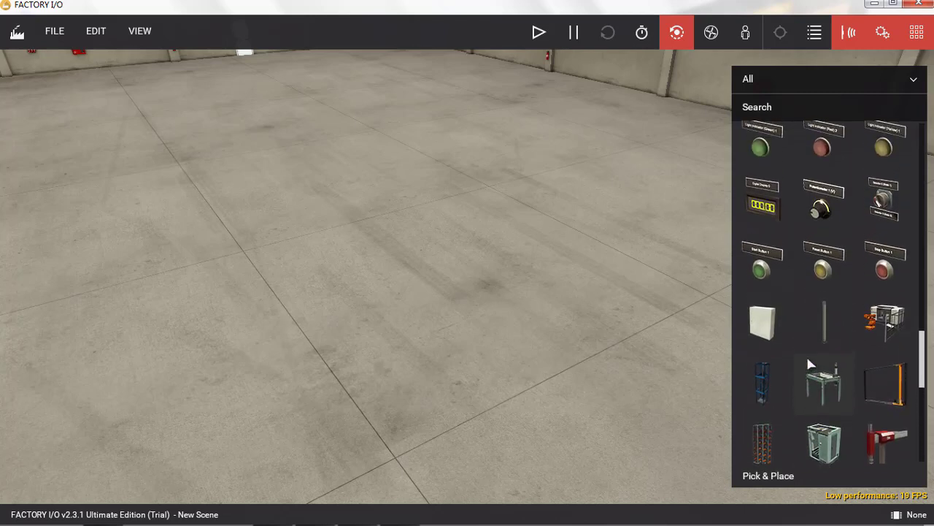
scroll(829, 357, "up", 2)
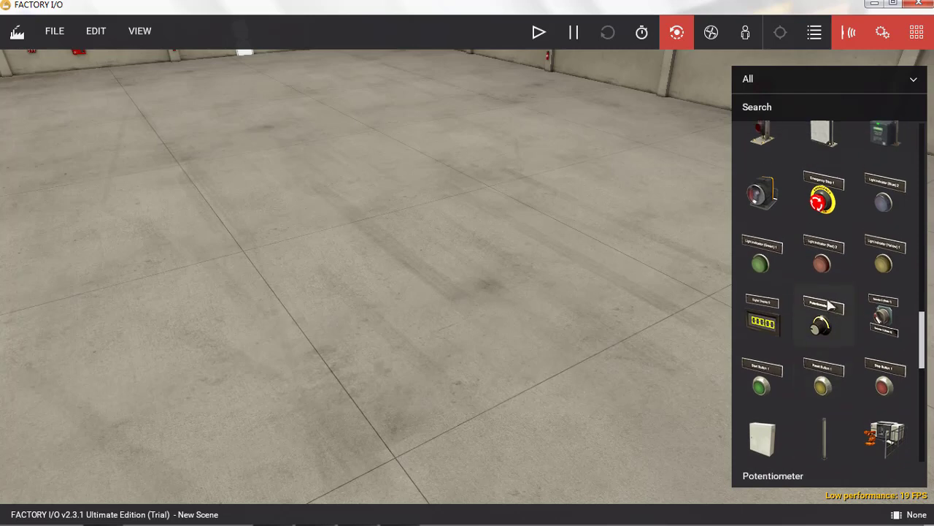
scroll(828, 303, "up", 4)
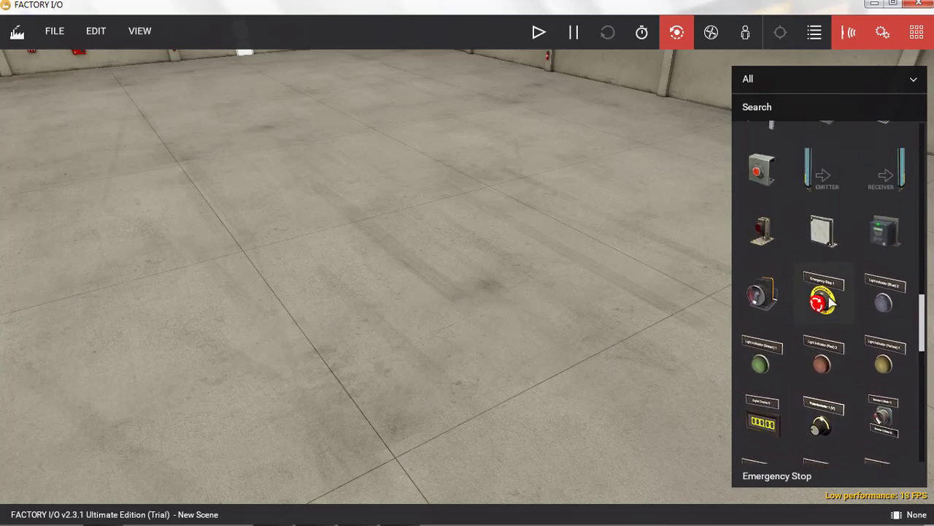
scroll(830, 302, "up", 6)
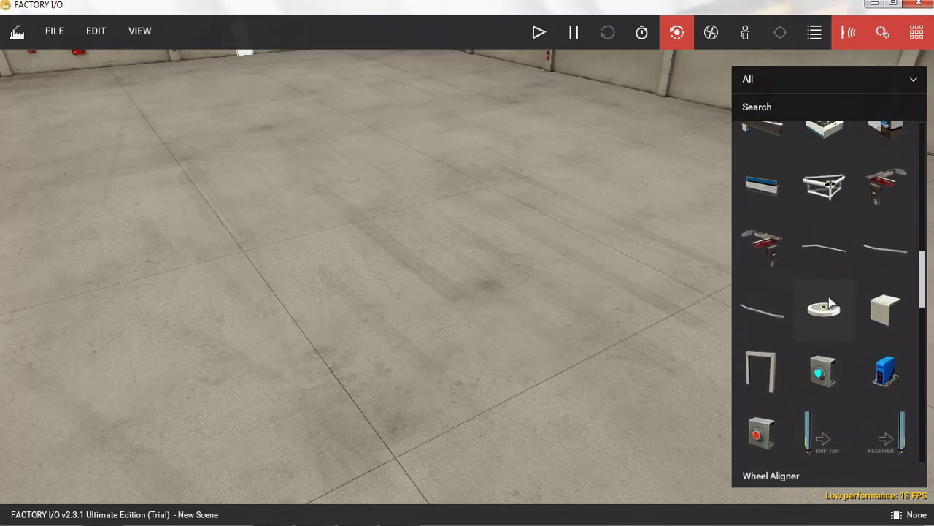
scroll(830, 302, "up", 9)
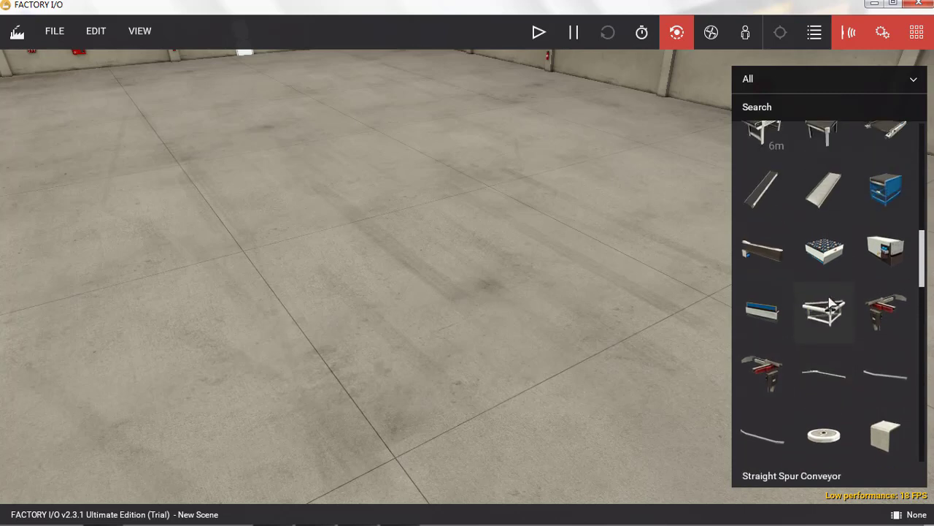
scroll(830, 303, "up", 6)
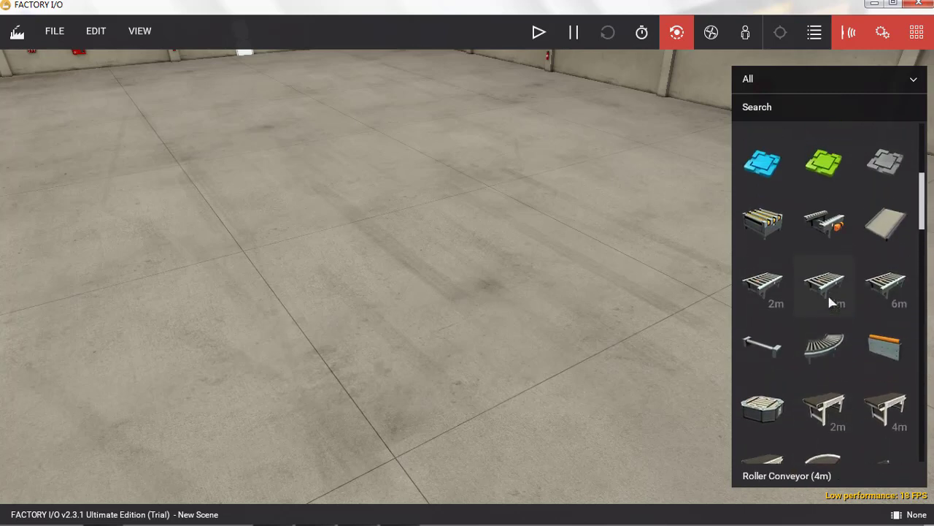
scroll(767, 299, "up", 1)
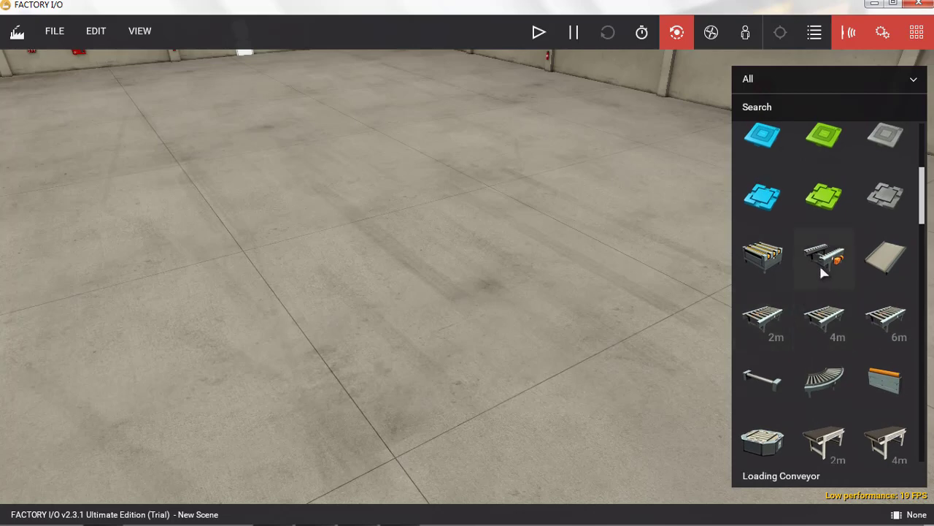
left_click_drag(820, 263, 463, 344)
scroll(473, 351, "up", 5)
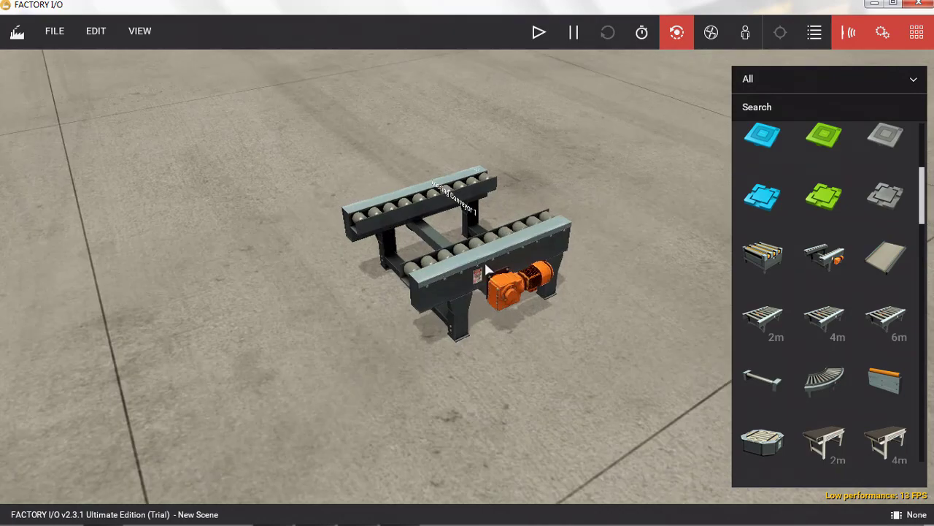
scroll(487, 270, "up", 2)
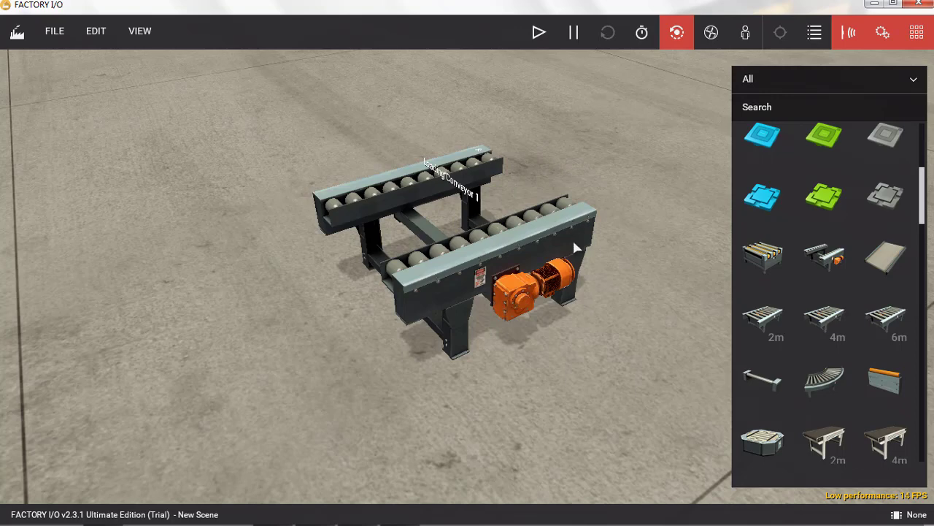
Step: Run the simulation, force the Loading Conveyor on through its tag, and inspect its rollers and motor up close
left_click(539, 32)
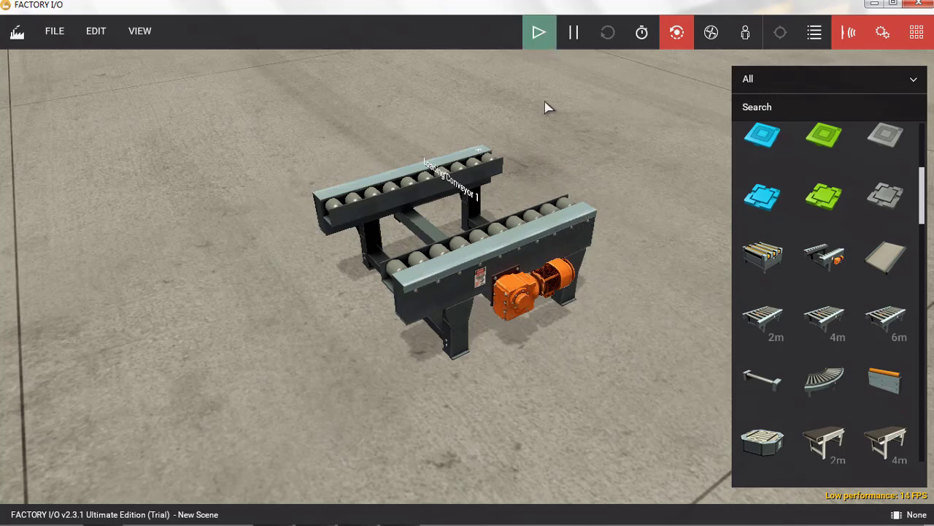
left_click(539, 33)
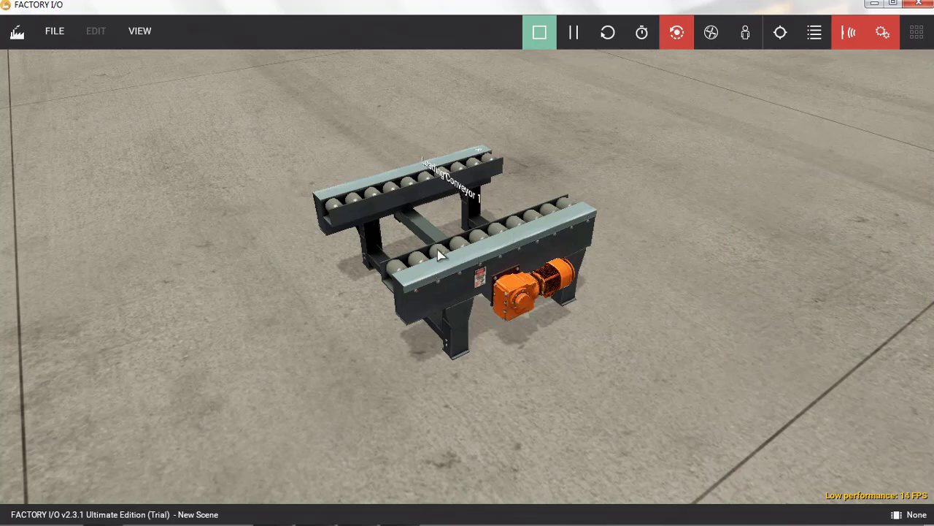
left_click(453, 189)
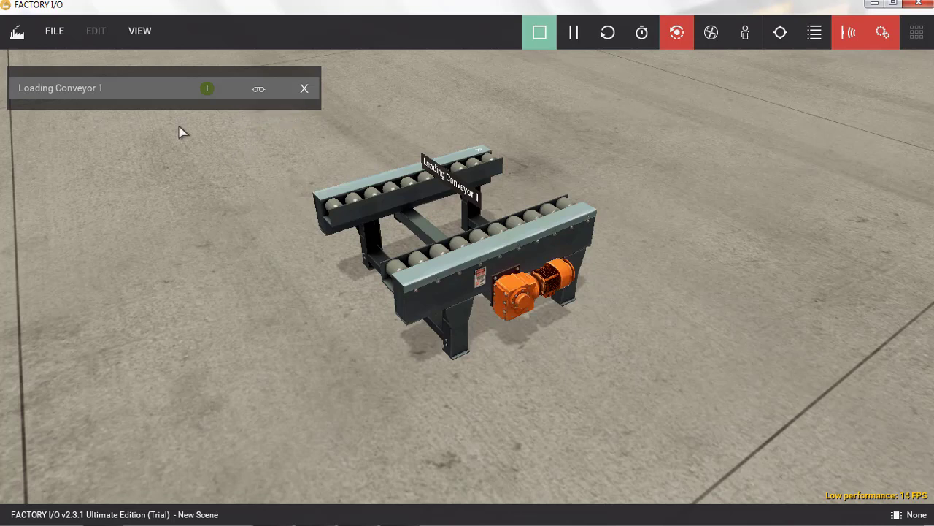
left_click(259, 90)
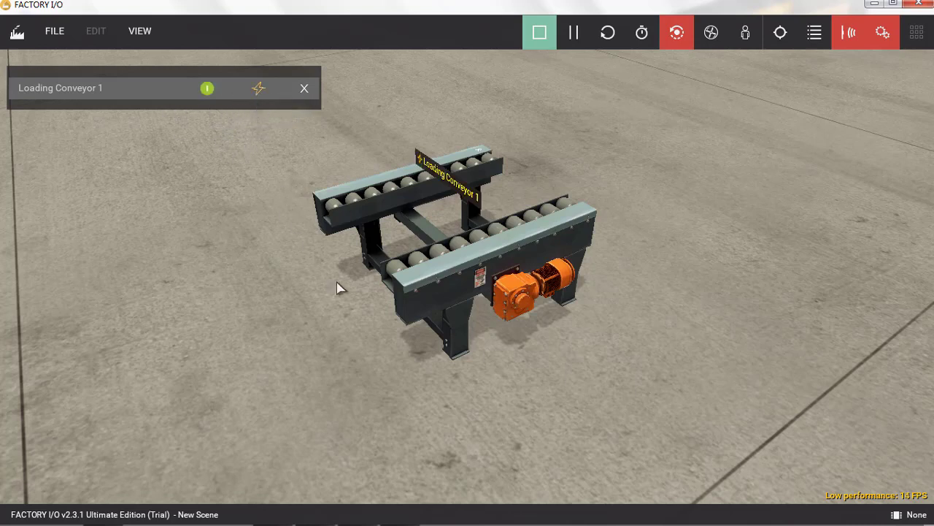
scroll(555, 309, "up", 4)
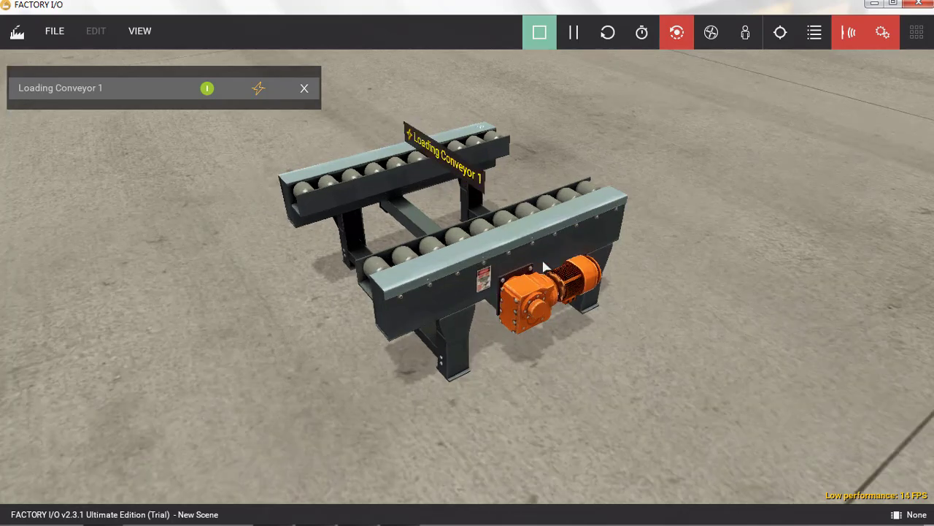
scroll(564, 269, "up", 2)
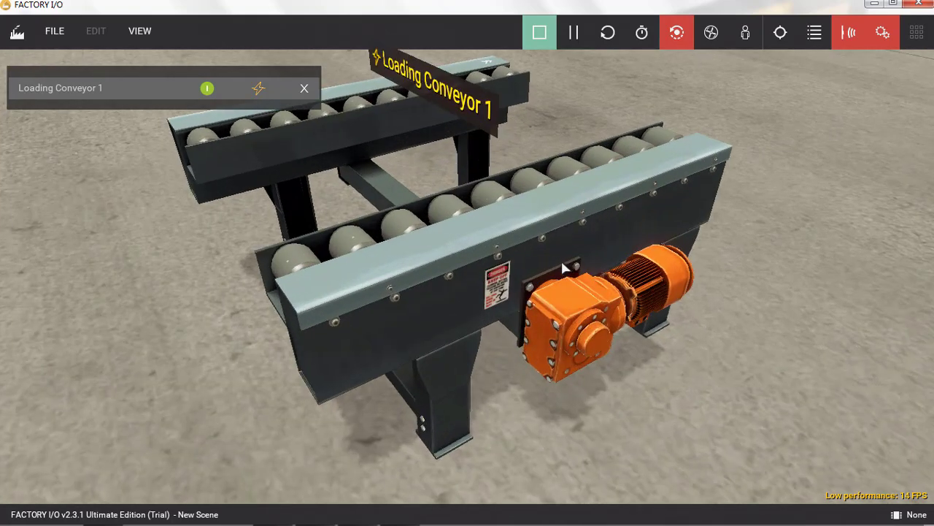
scroll(564, 268, "up", 2)
scroll(563, 268, "up", 3)
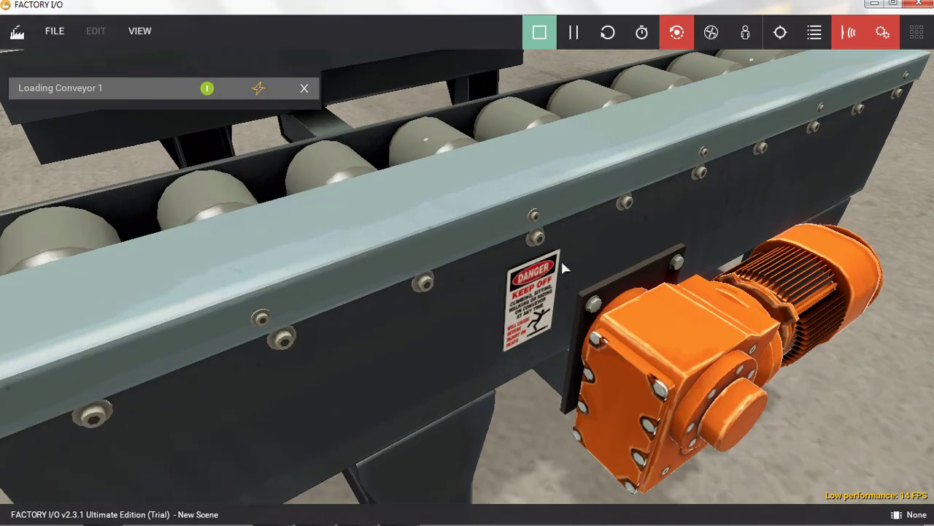
Step: Release the forced value of the Loading Conveyor and stop the simulation to return to editing
left_click(257, 88)
scroll(326, 208, "down", 3)
scroll(326, 208, "down", 2)
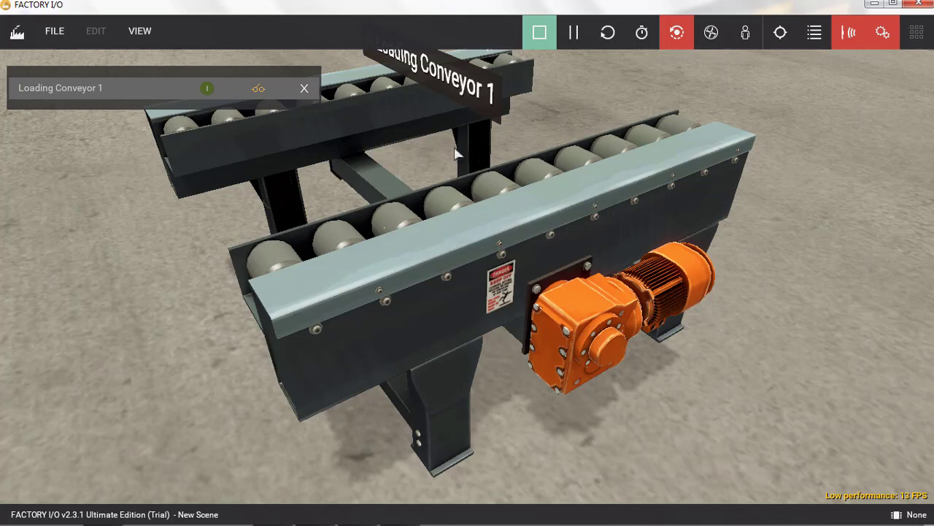
scroll(433, 139, "down", 4)
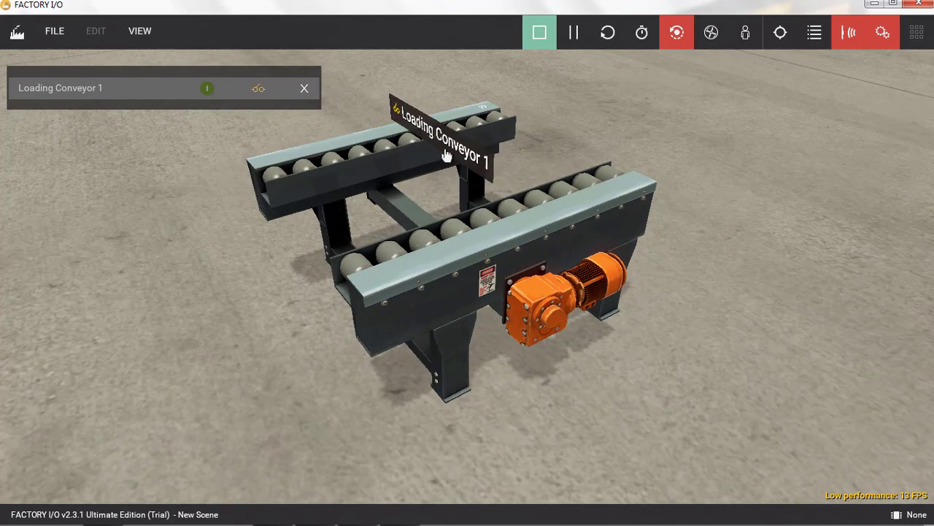
left_click(540, 33)
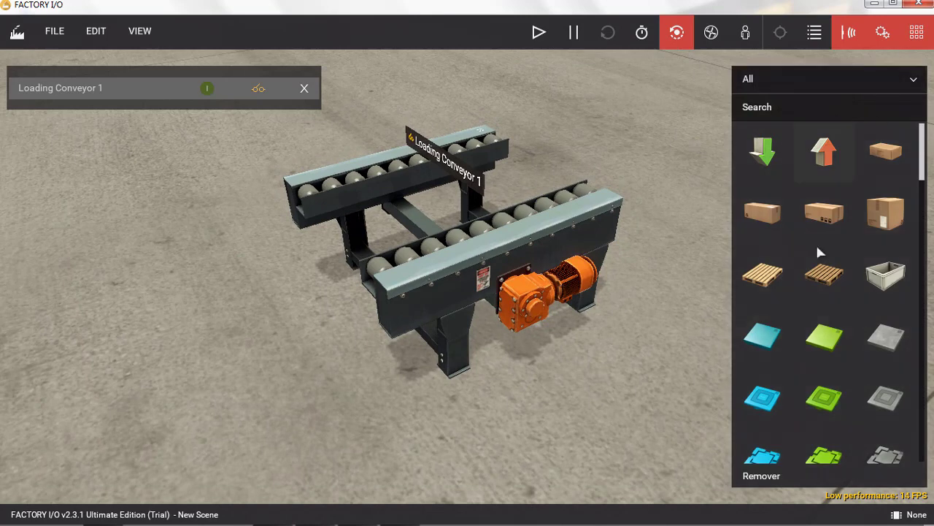
Step: Delete the Loading Conveyor from the scene
scroll(817, 248, "down", 1)
scroll(814, 262, "down", 4)
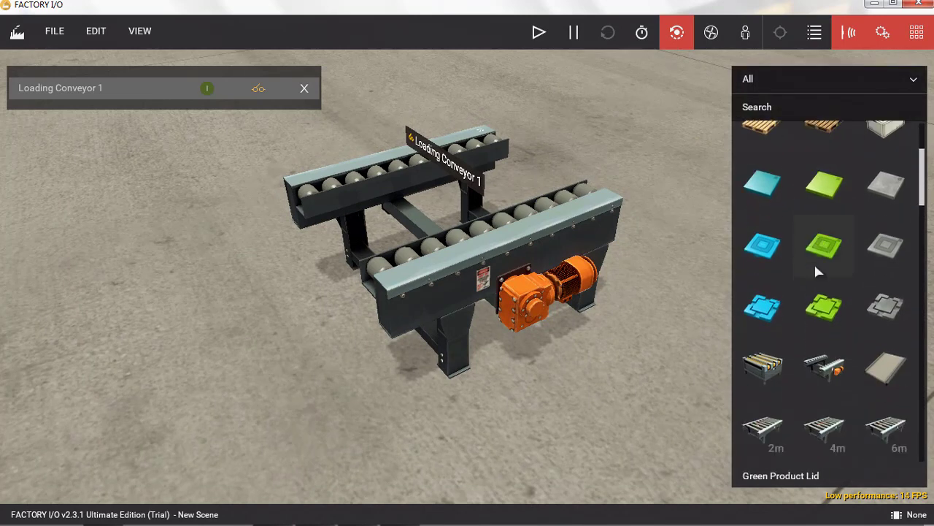
left_click(490, 248)
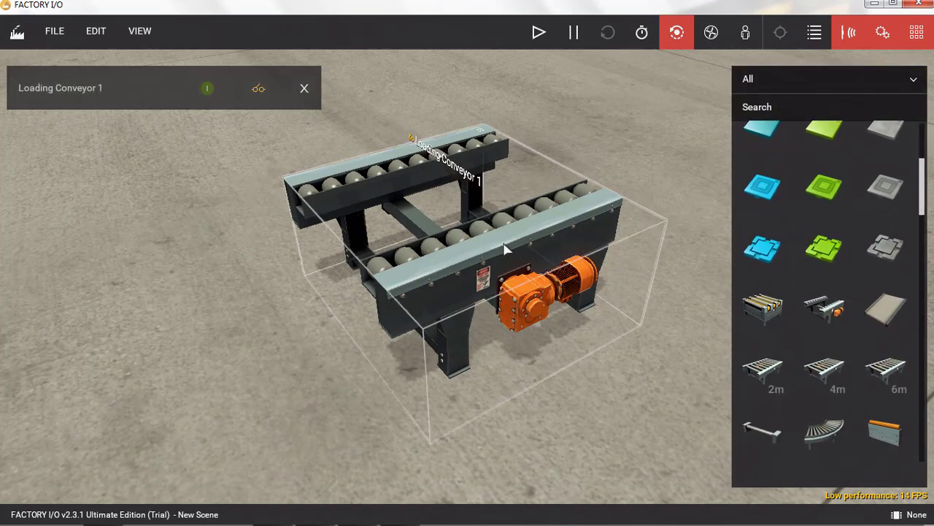
key("Delete")
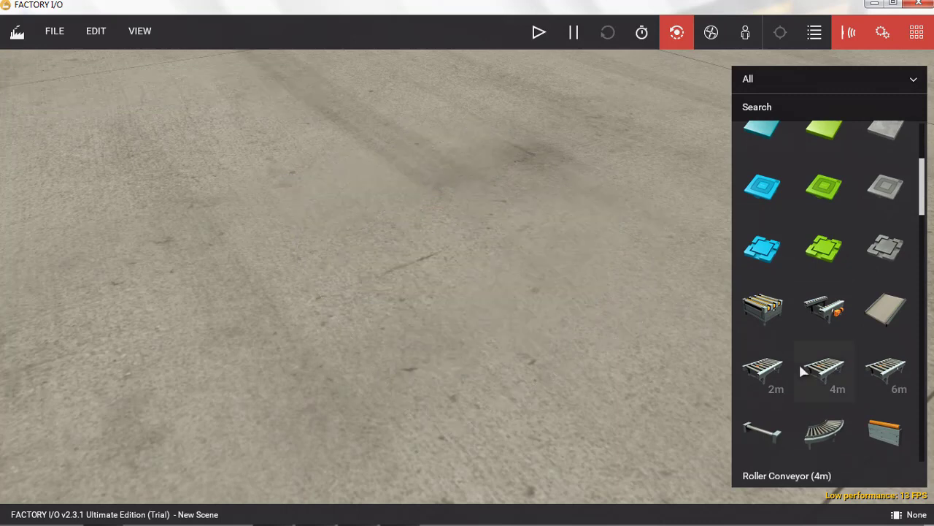
Step: Place a Roller Conveyor (6m) on the floor of the scene
scroll(803, 364, "down", 3)
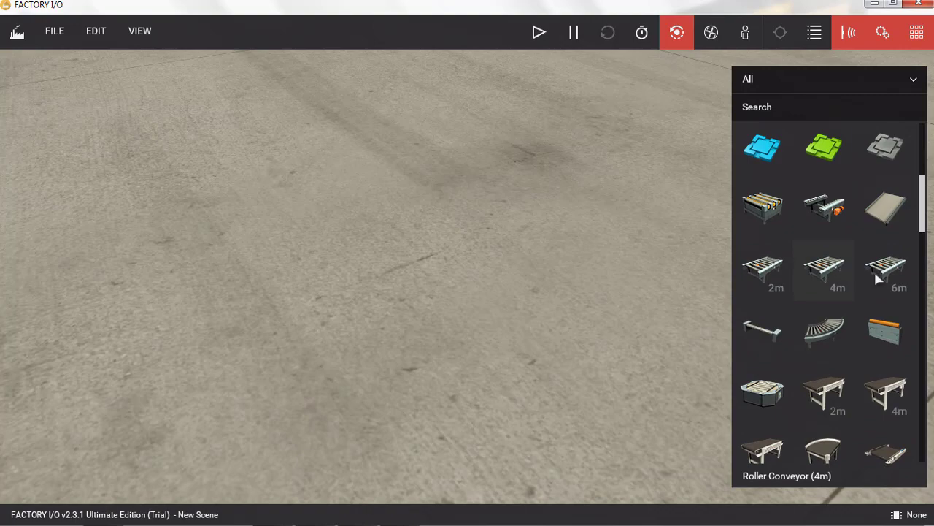
left_click_drag(882, 271, 497, 246)
scroll(497, 246, "down", 5)
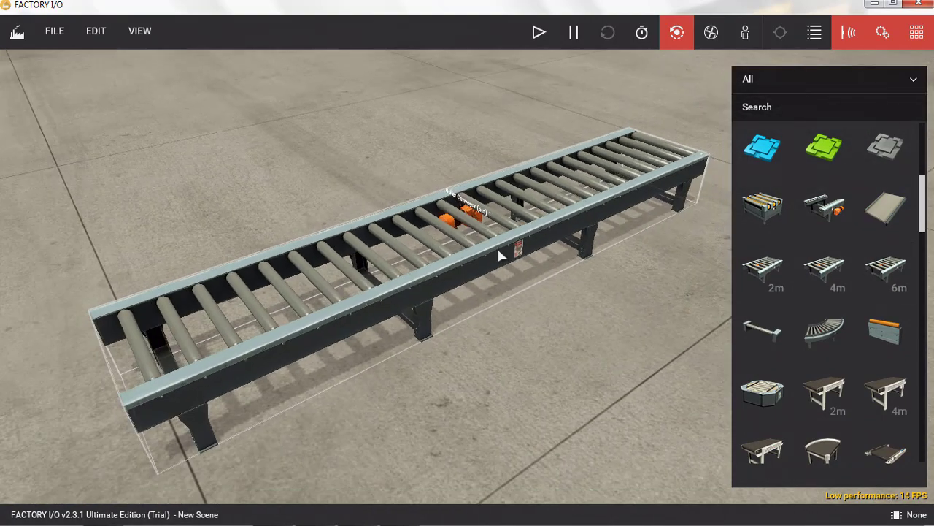
right_click_drag(539, 292, 538, 284)
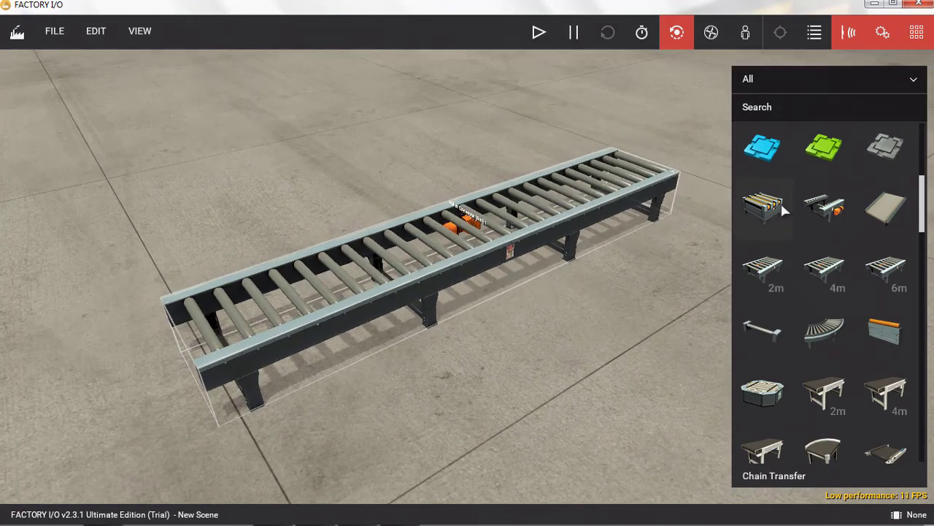
Step: Place an Emitter above one end of the 6 m roller conveyor and centre it between the side rails
scroll(782, 208, "up", 3)
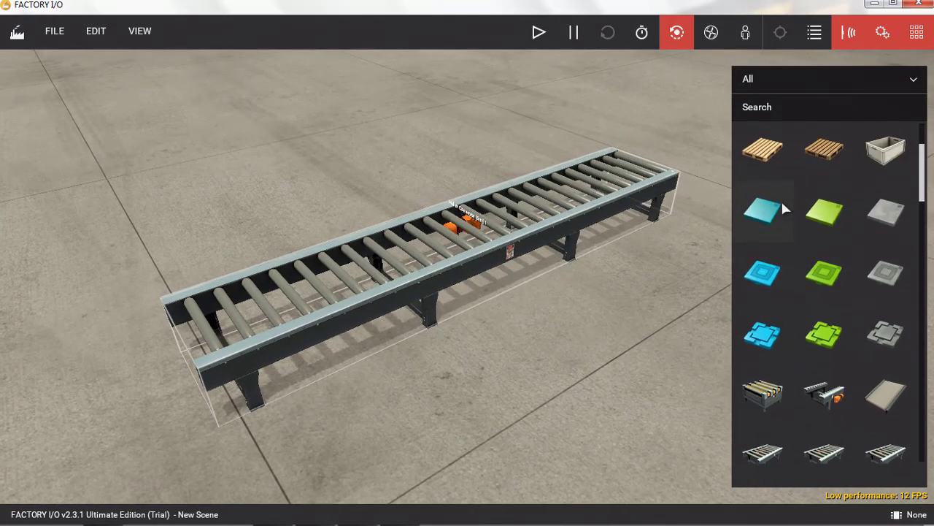
scroll(781, 208, "up", 2)
left_click_drag(763, 154, 279, 293)
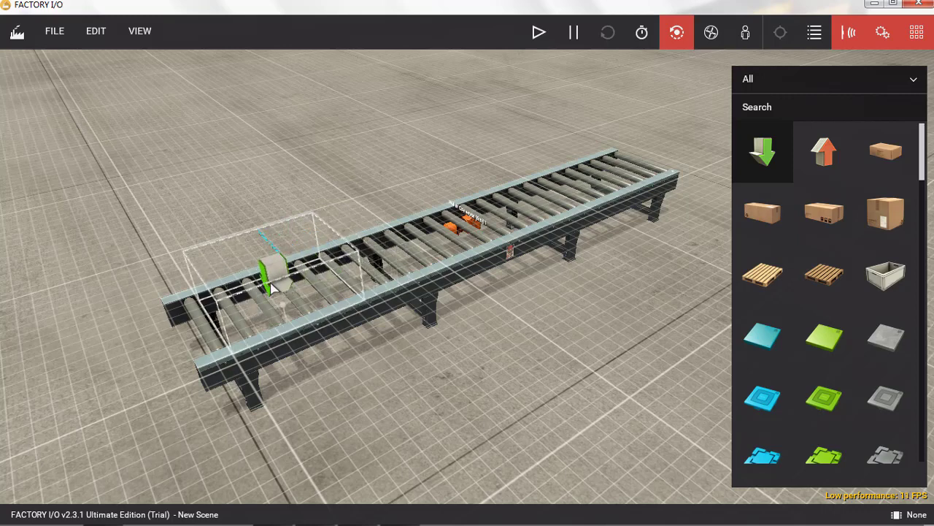
double_click(274, 288)
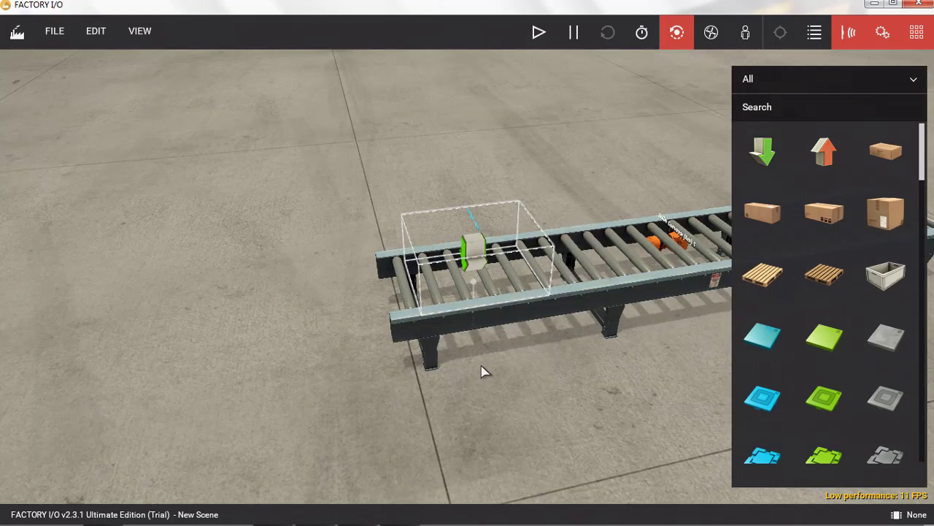
right_click_drag(455, 338, 745, 313)
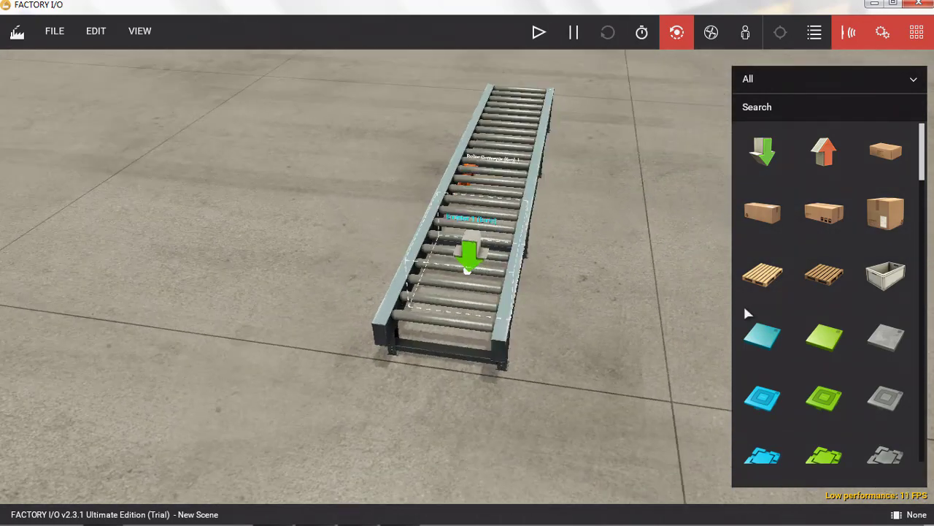
mouse_move(471, 259)
left_mouse_down()
mouse_move(447, 260)
mouse_move(459, 263)
left_mouse_up()
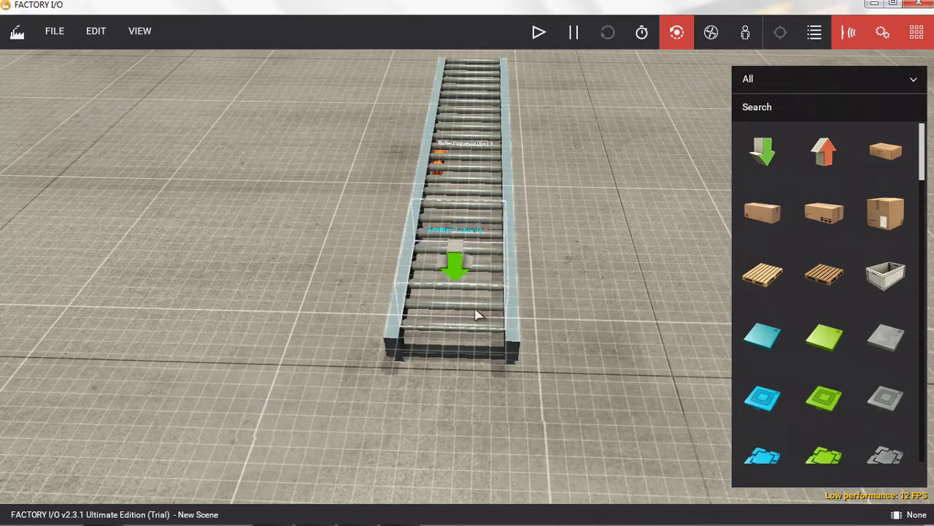
Step: Place a Remover above the opposite end of the roller conveyor and align it with the rollers
right_click_drag(567, 315, 638, 234)
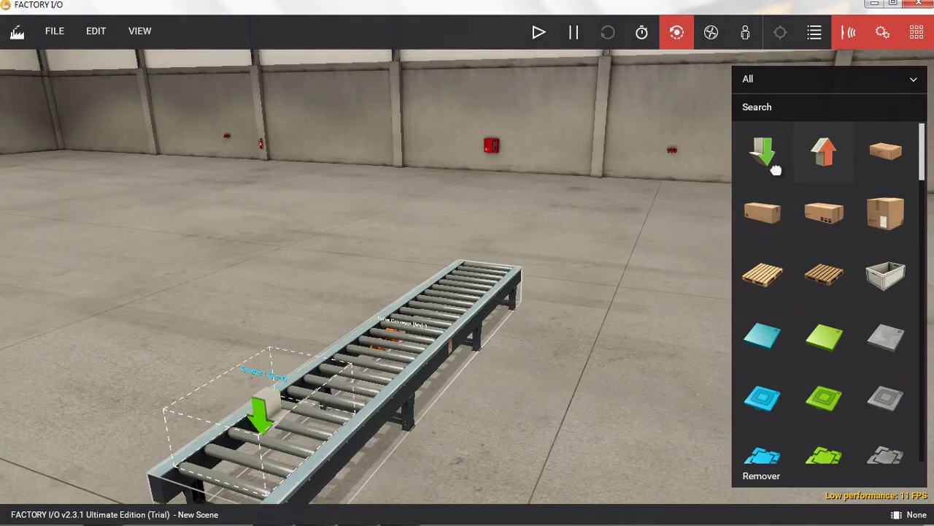
left_click_drag(824, 153, 484, 264)
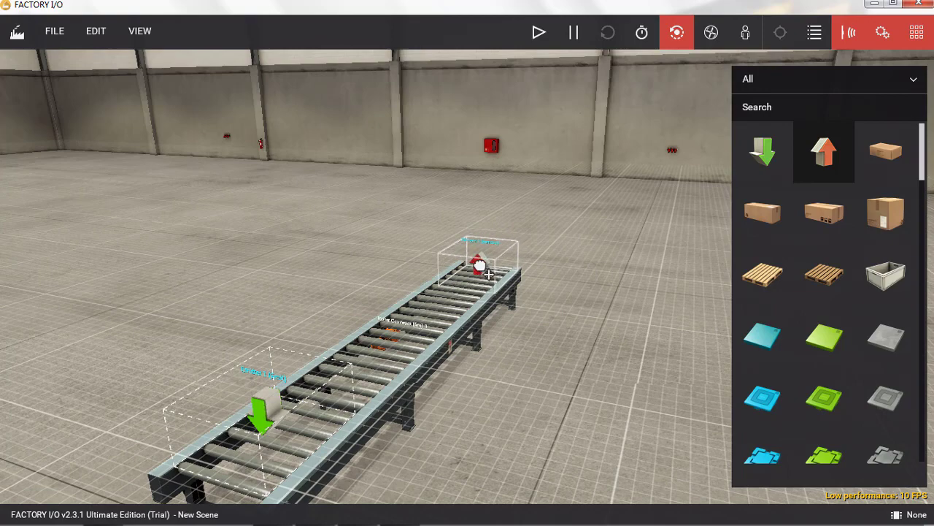
left_click_drag(475, 265, 478, 269)
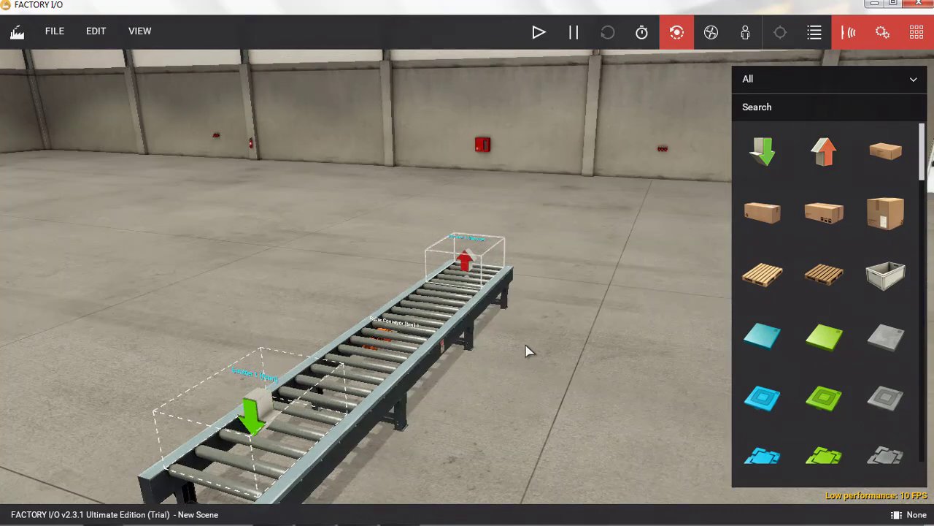
right_click_drag(513, 350, 86, 314)
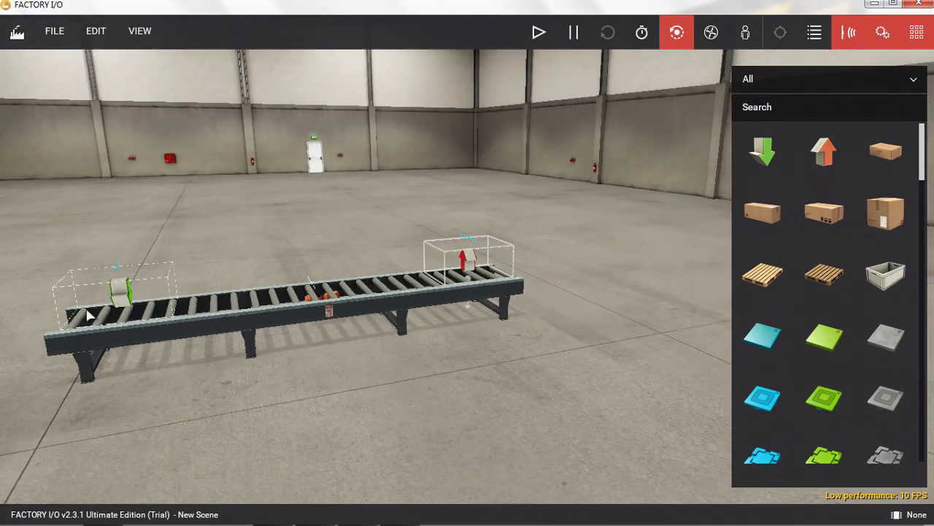
Step: Start the simulation and switch on the Roller Conveyor (6m) 1 tag so the pallets travel along the rollers
right_click_drag(205, 346, 142, 339)
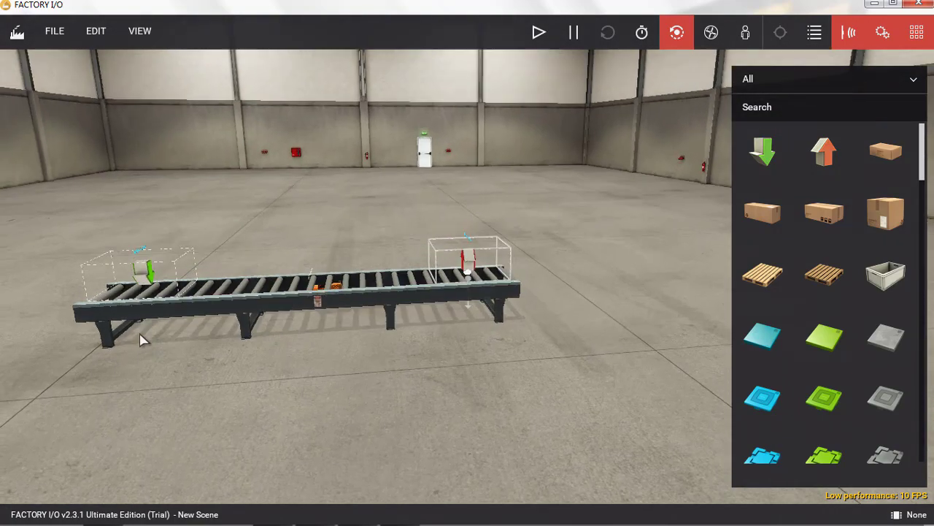
scroll(136, 335, "up", 3)
scroll(136, 336, "up", 1)
scroll(139, 340, "down", 3)
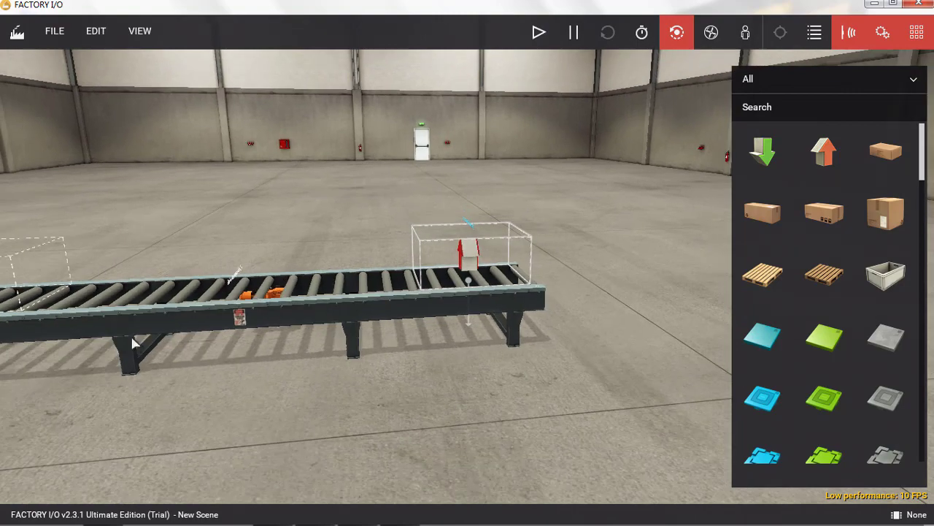
left_click(538, 34)
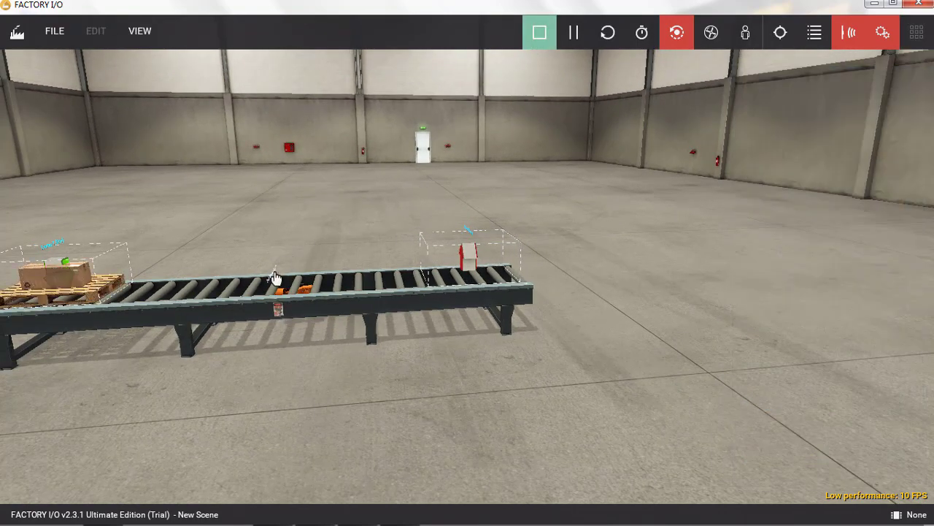
left_click(274, 278)
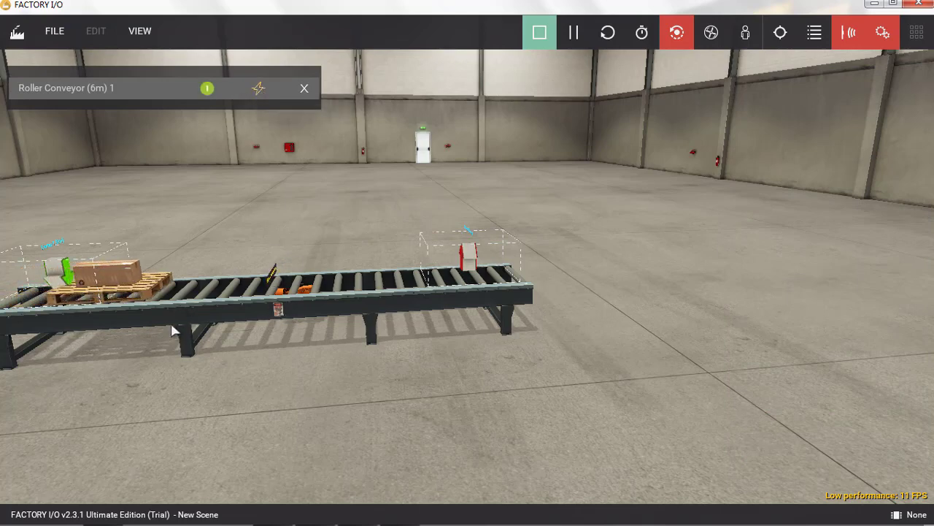
Step: Switch to the first-person camera close to the conveyor and turn the Remover 1 (Remove) tag off
left_click(745, 35)
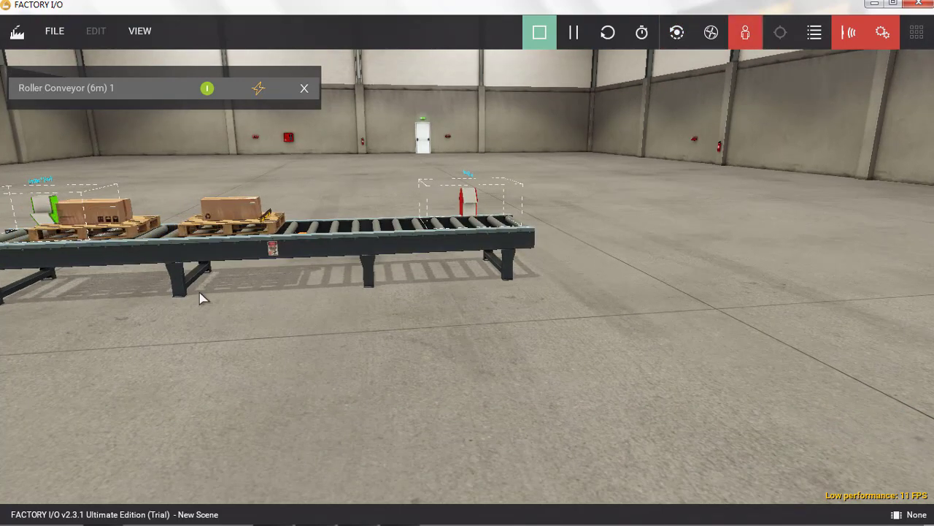
right_click_drag(200, 298, 467, 264)
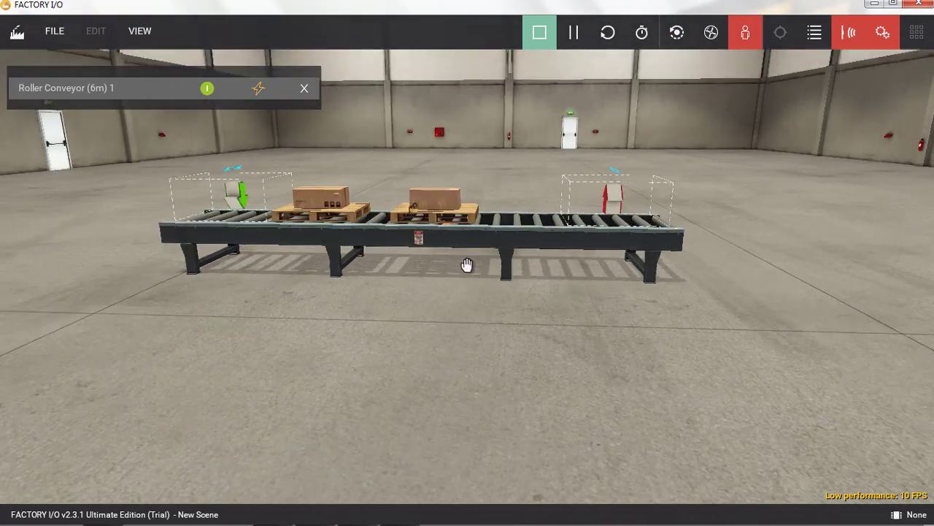
key("w")
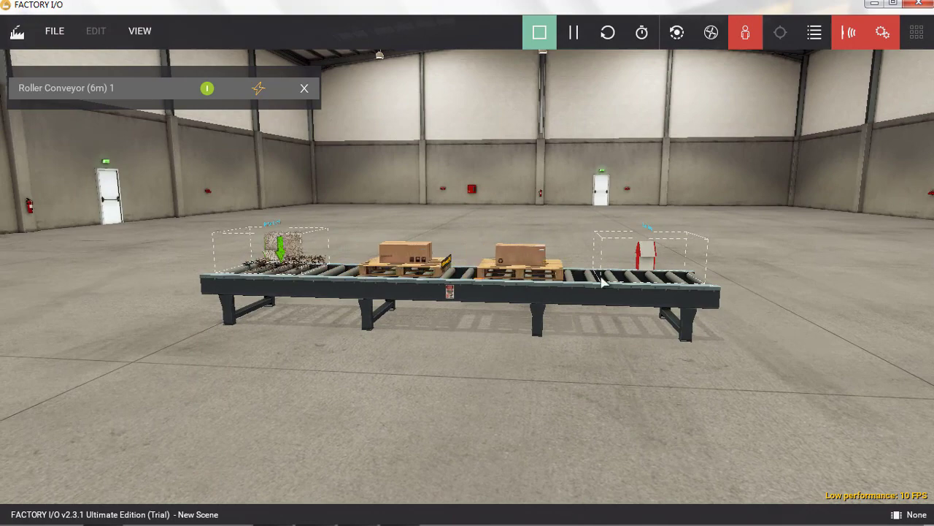
key("w")
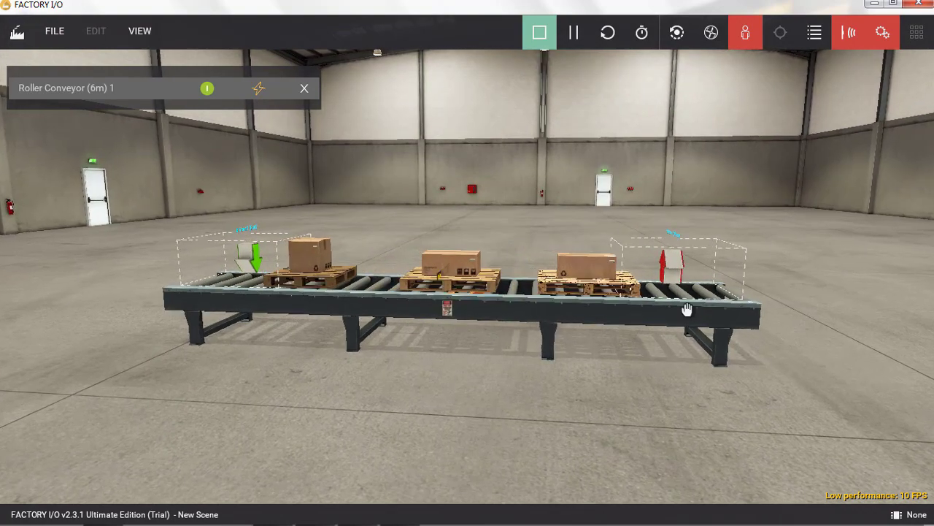
key("w")
key("w")
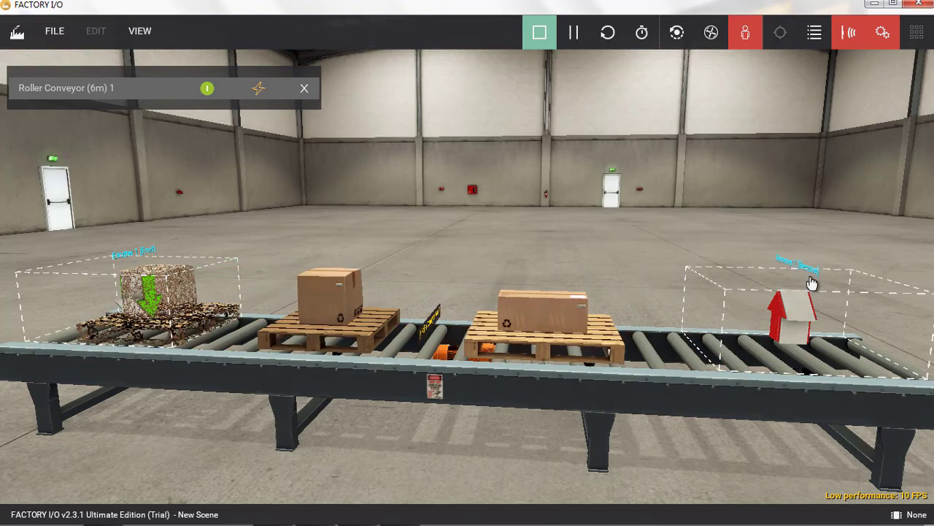
left_click(807, 292)
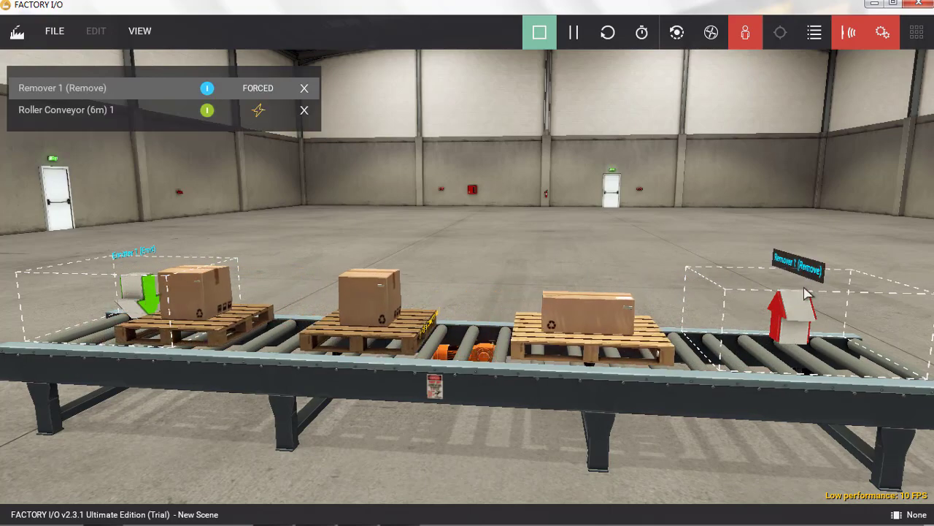
left_click(259, 91)
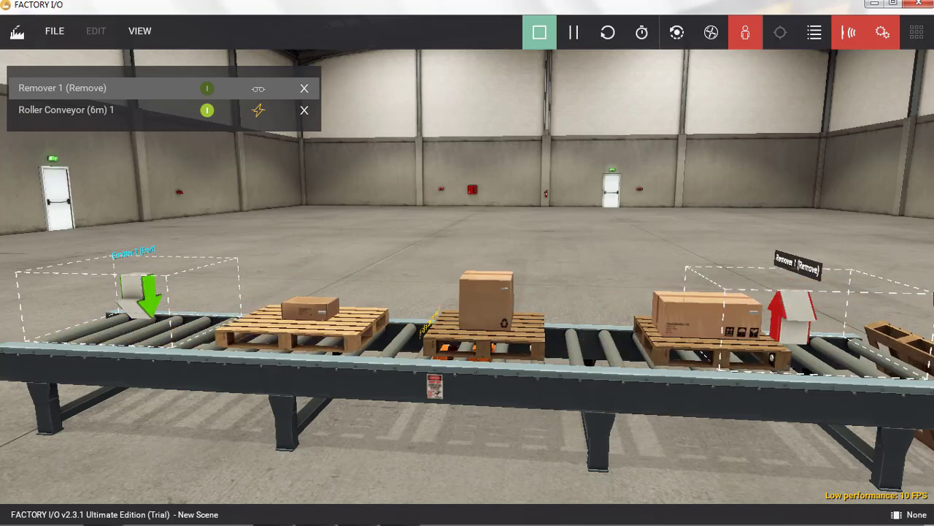
Step: Turn the Remover 1 (Remove) tag back on and stop the simulation
right_click_drag(822, 407, 796, 453)
right_click_drag(469, 269, 478, 212)
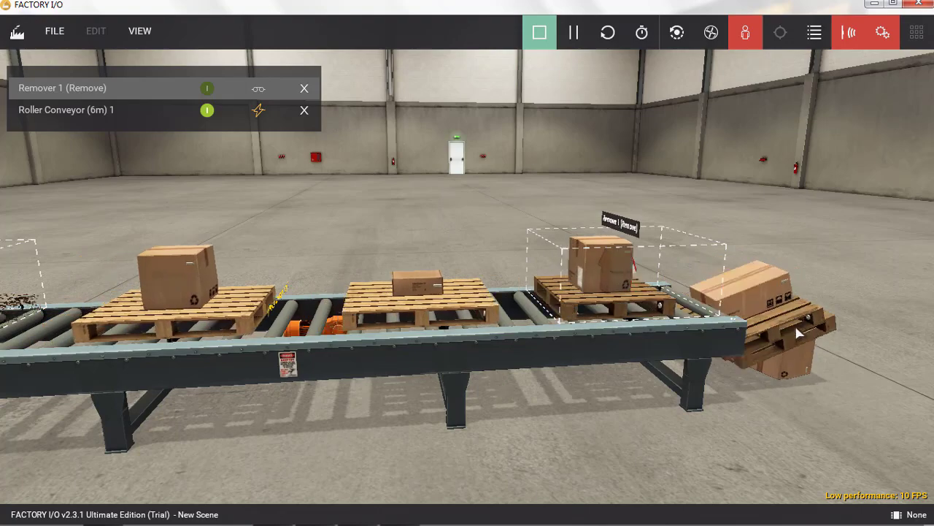
left_click(260, 89)
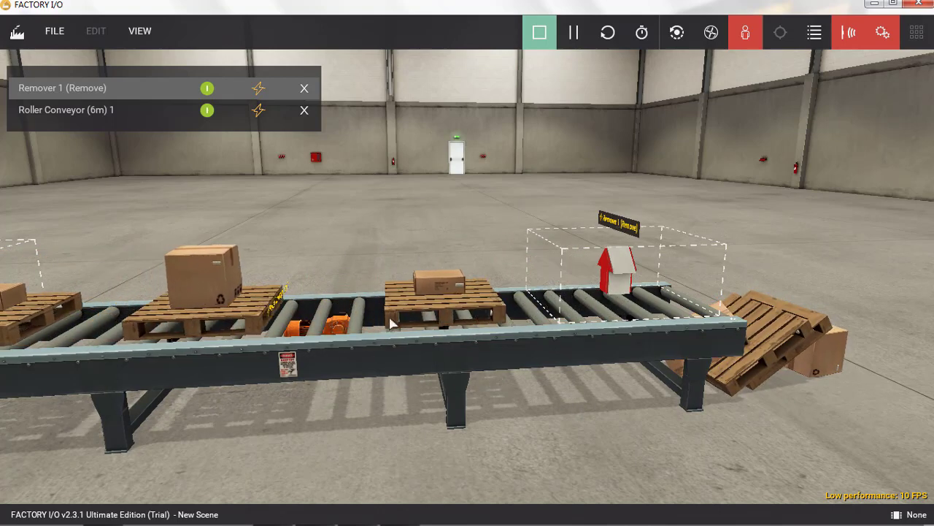
left_click(539, 34)
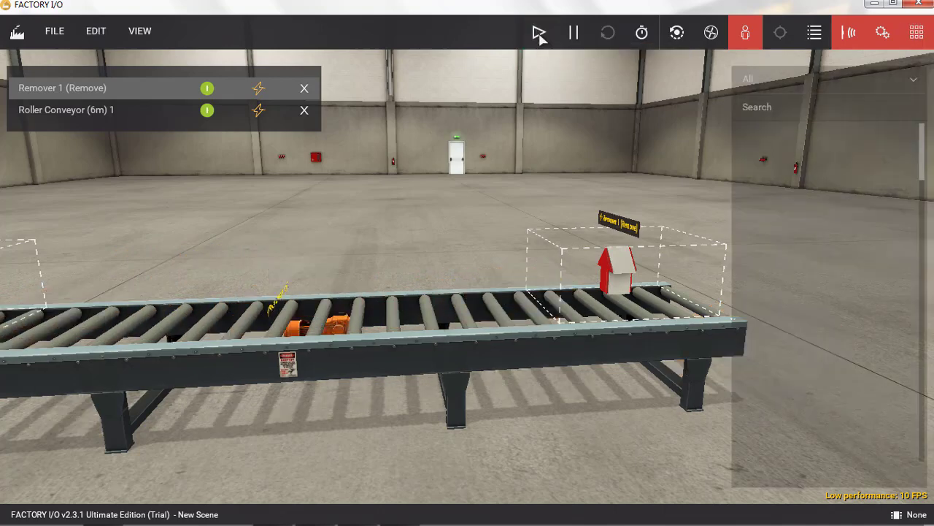
Step: Place a Two-Axis Pick & Place on the floor beside the roller conveyor, near the remover end
scroll(825, 398, "down", 3)
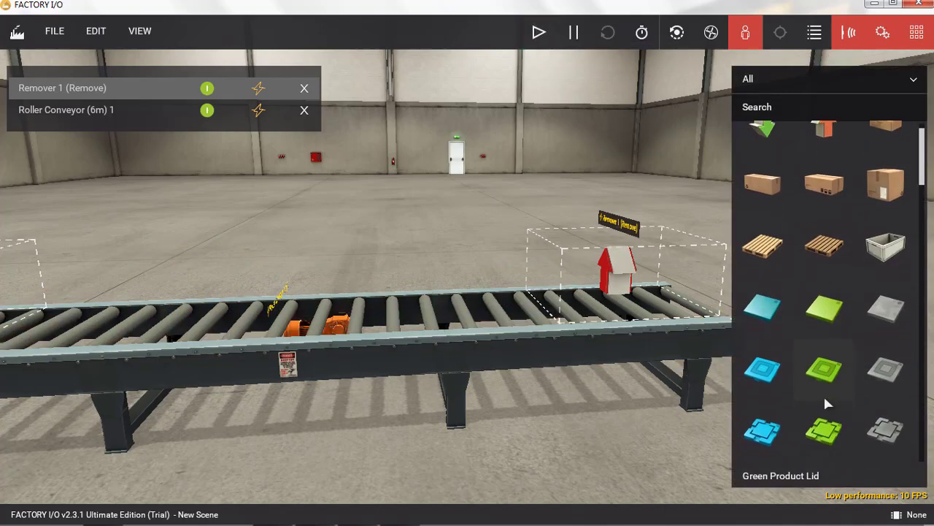
scroll(803, 382, "down", 2)
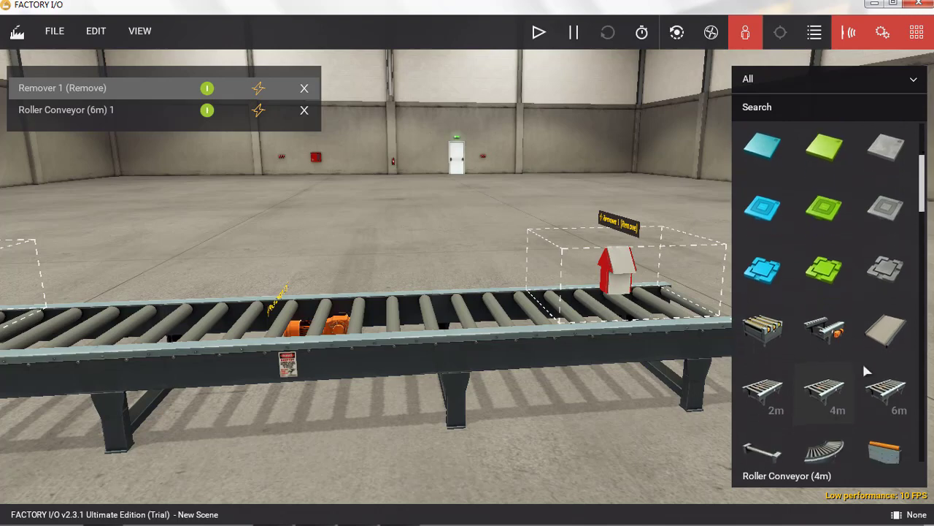
scroll(820, 379, "down", 4)
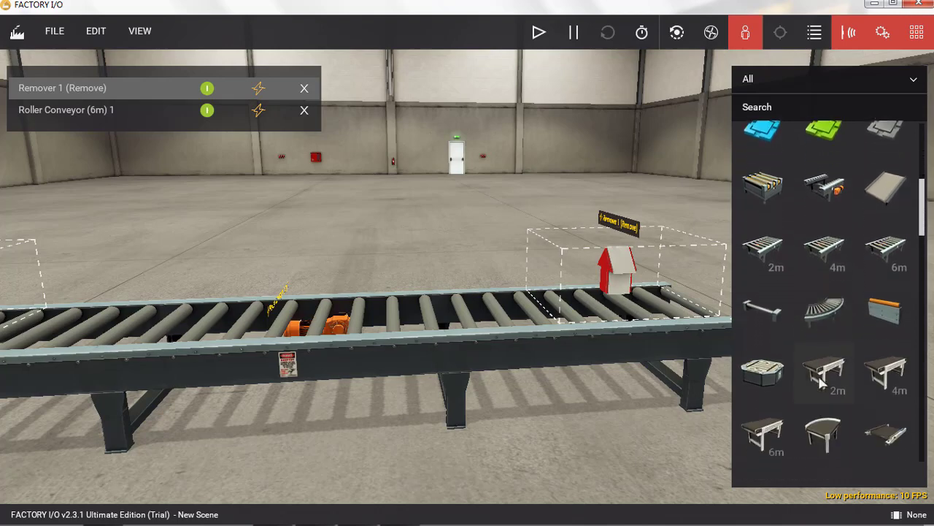
scroll(821, 377, "down", 2)
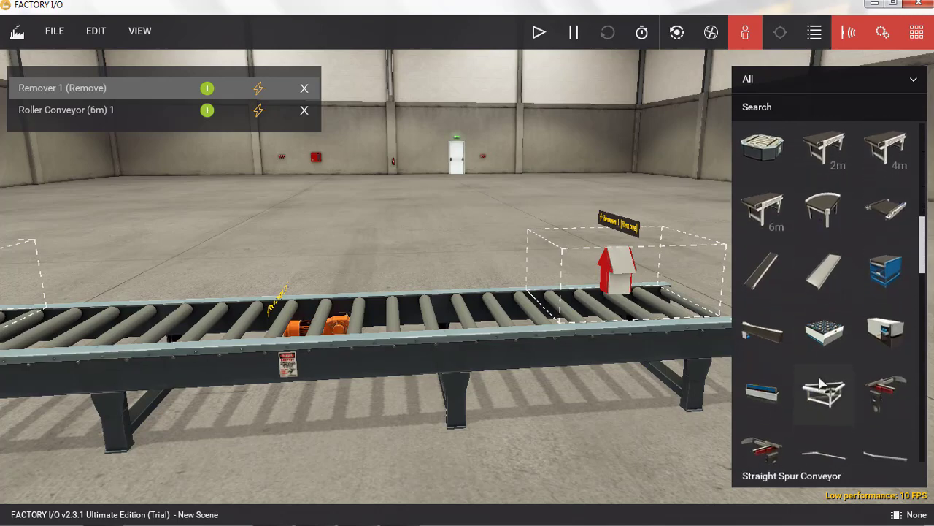
scroll(823, 375, "down", 5)
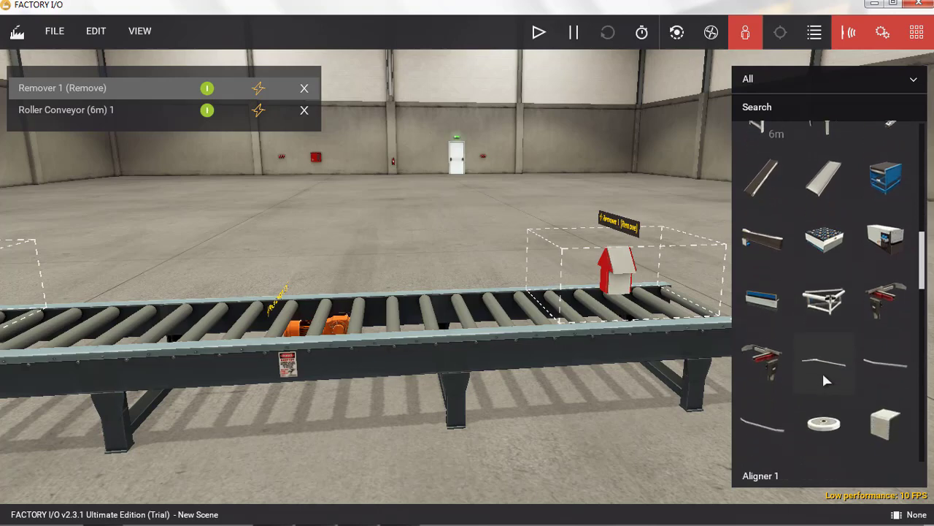
scroll(824, 377, "down", 5)
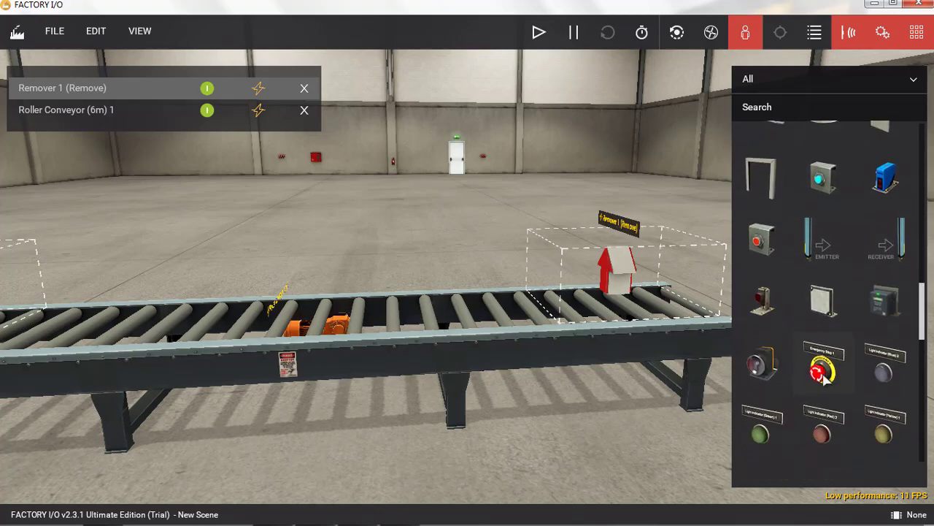
scroll(824, 377, "down", 3)
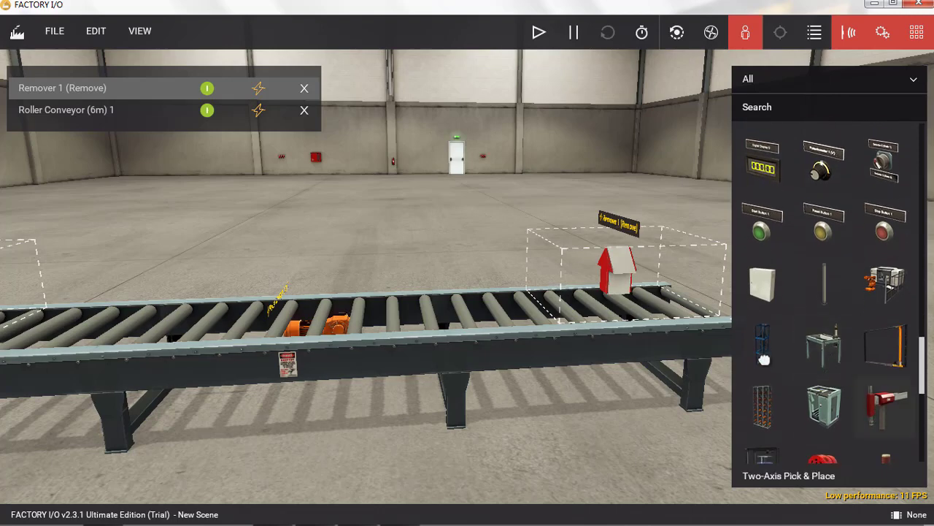
left_click_drag(886, 405, 508, 456)
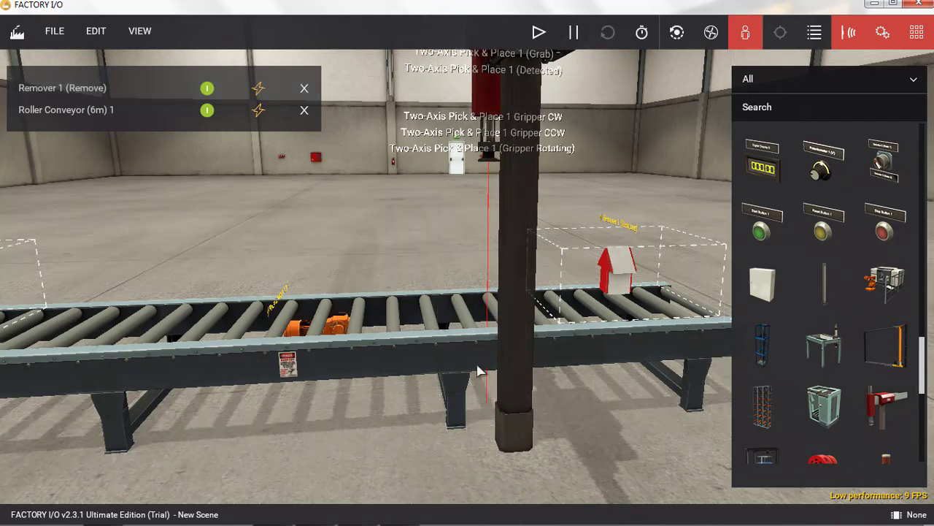
Step: Examine the Two-Axis Pick & Place and its tags from several sides, including with the orbit camera
right_click_drag(427, 300, 467, 261)
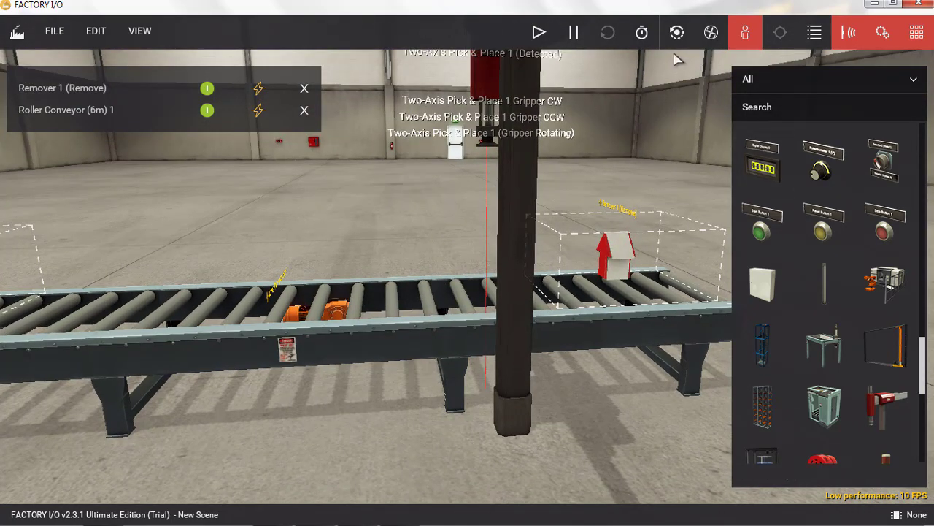
scroll(631, 375, "down", 5)
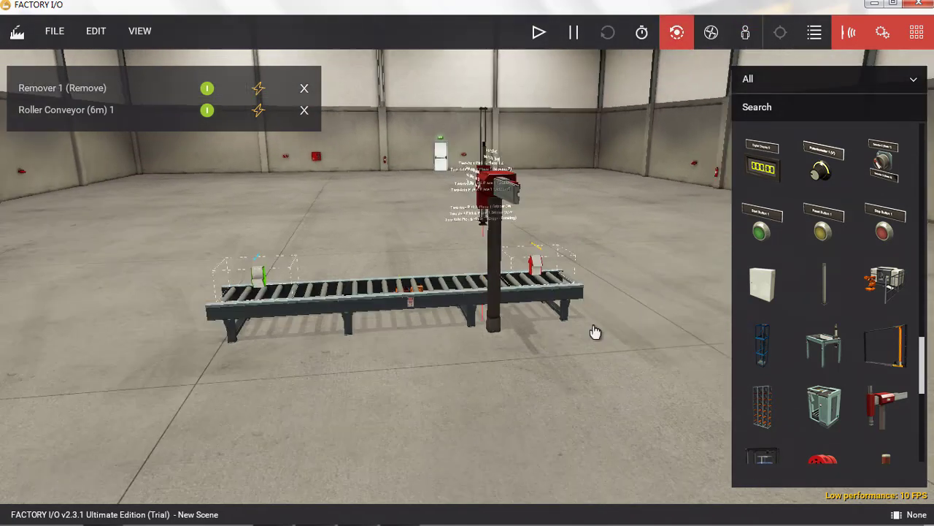
right_click_drag(457, 181, 610, 175)
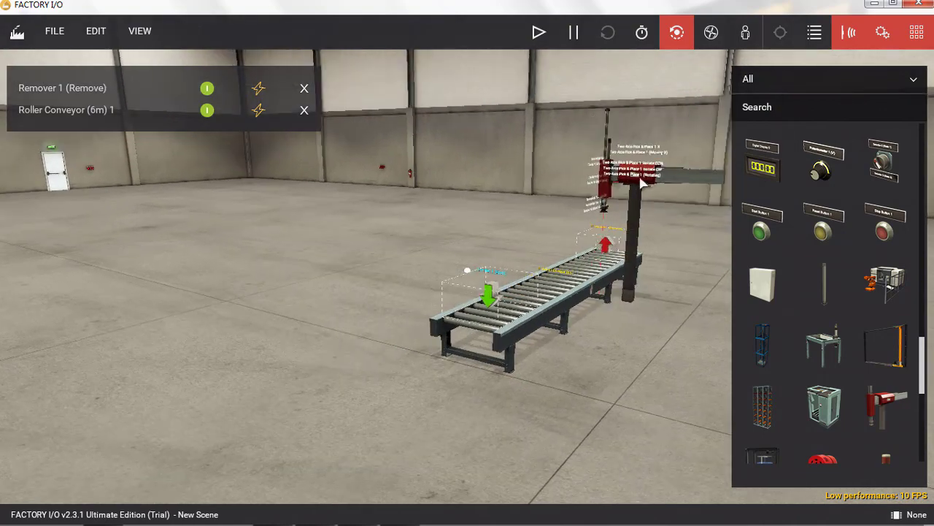
scroll(672, 178, "up", 5)
scroll(674, 178, "up", 2)
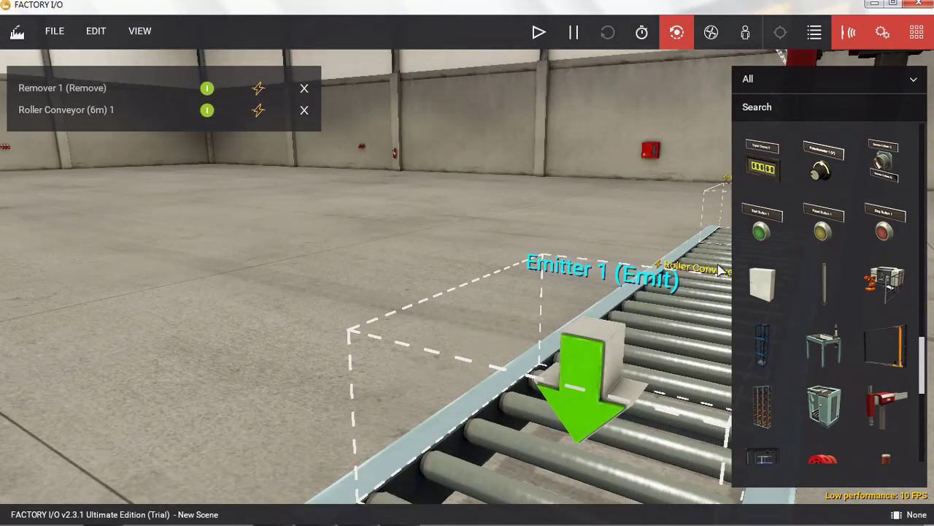
right_click_drag(719, 270, 860, 242)
right_click_drag(714, 186, 716, 150)
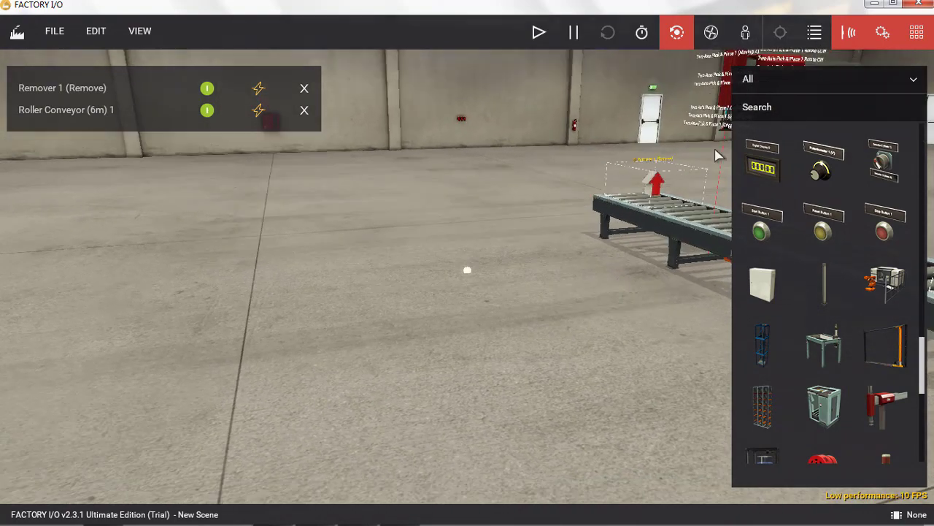
right_click_drag(649, 355, 484, 246)
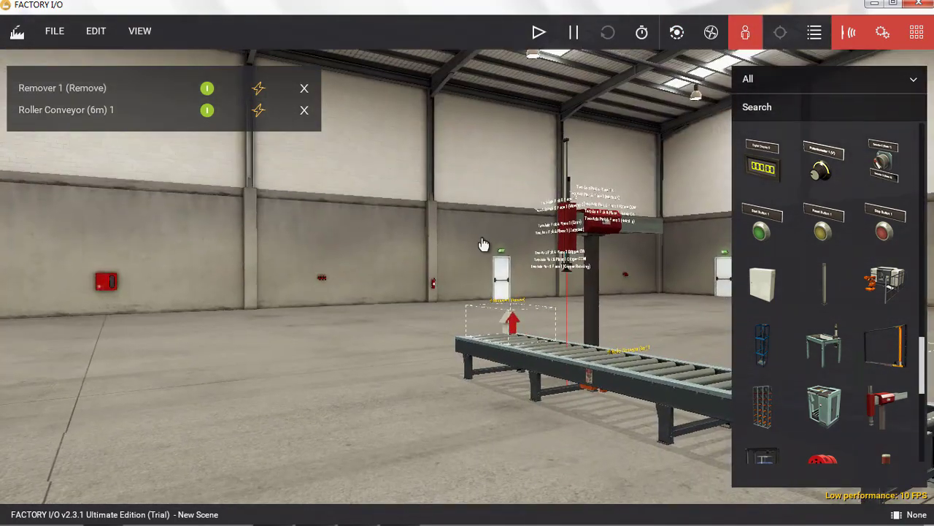
right_click_drag(643, 294, 420, 264)
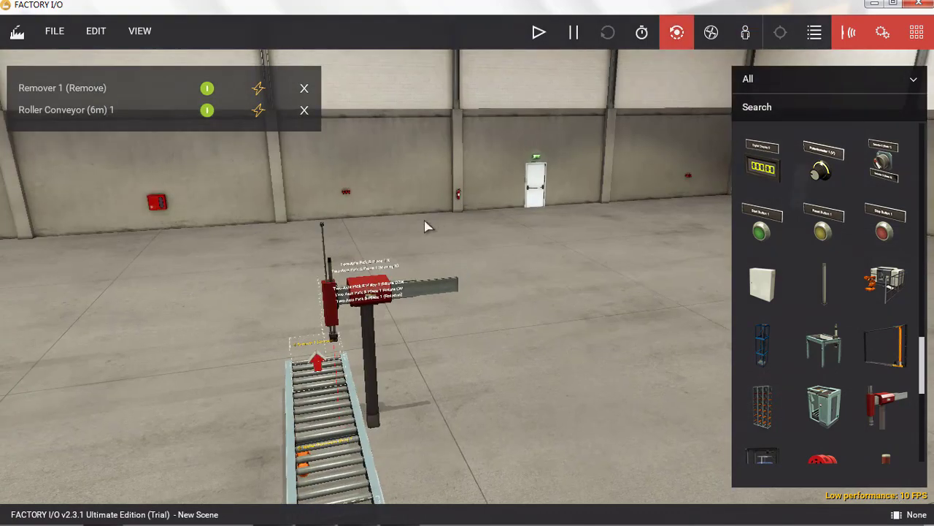
scroll(321, 312, "up", 2)
right_click_drag(387, 356, 520, 354)
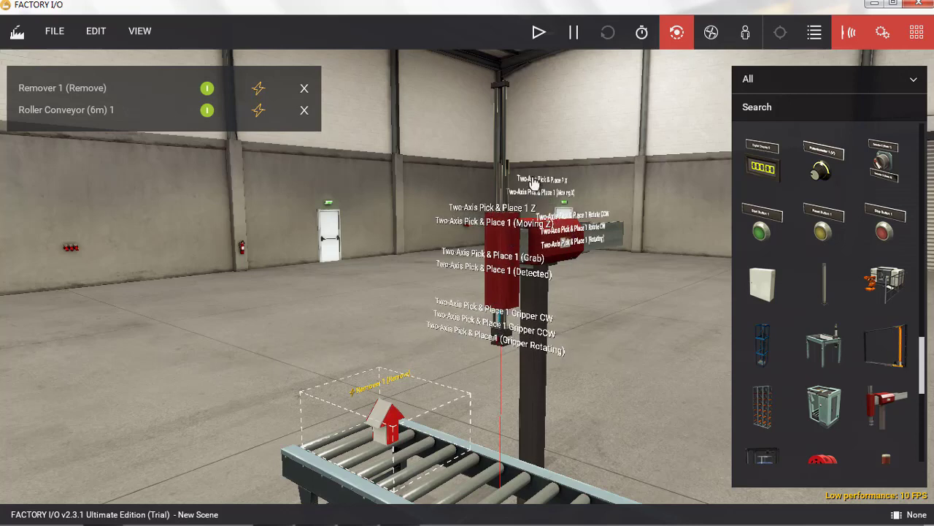
Step: Run the simulation and switch on the Two-Axis Pick & Place 1 X and Z tags to extend the arm and lower the gripper
left_click(533, 179)
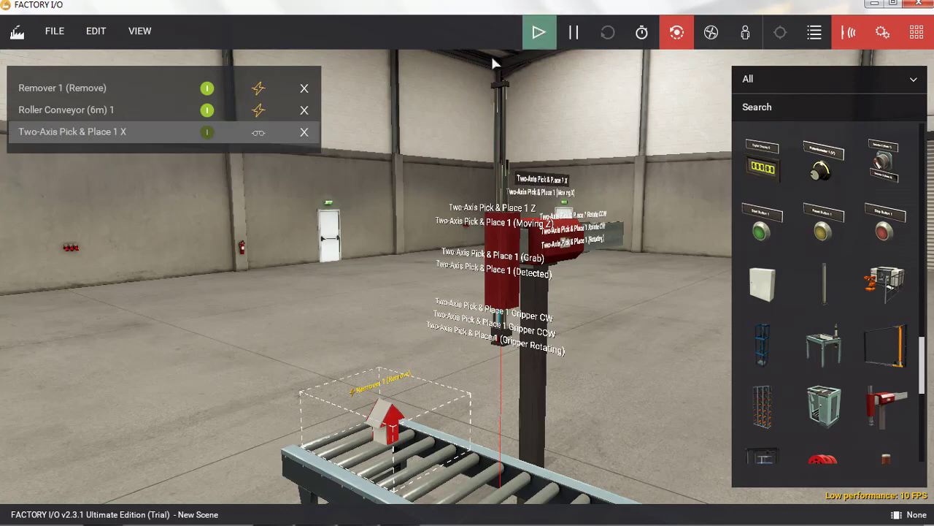
key("F5")
left_click(259, 133)
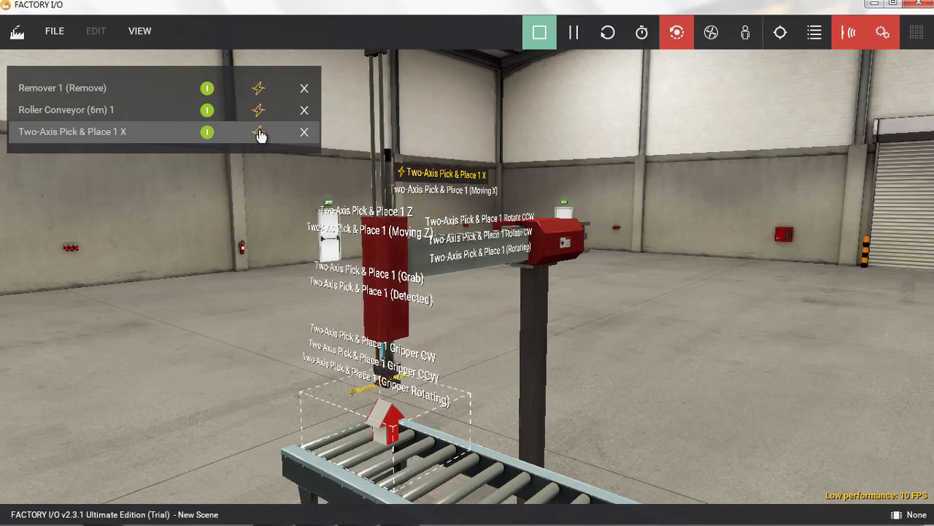
left_click(259, 134)
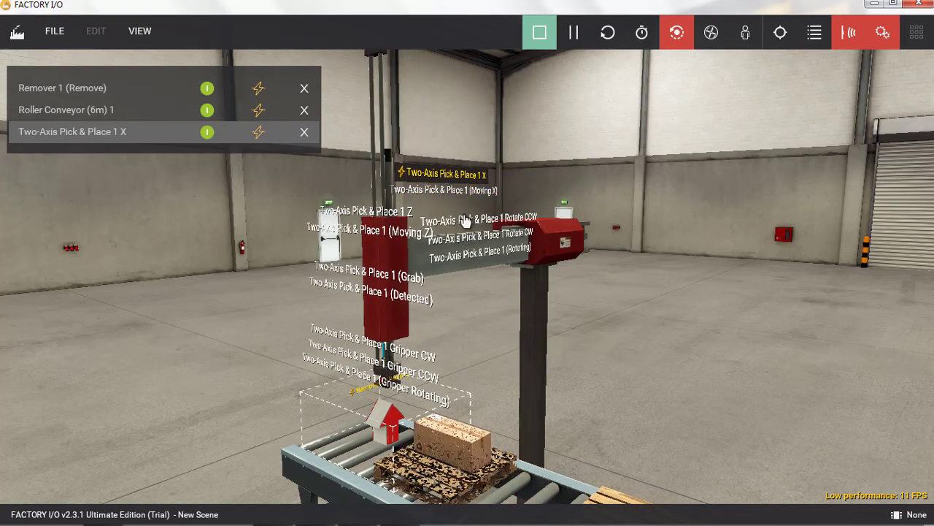
left_click(371, 216)
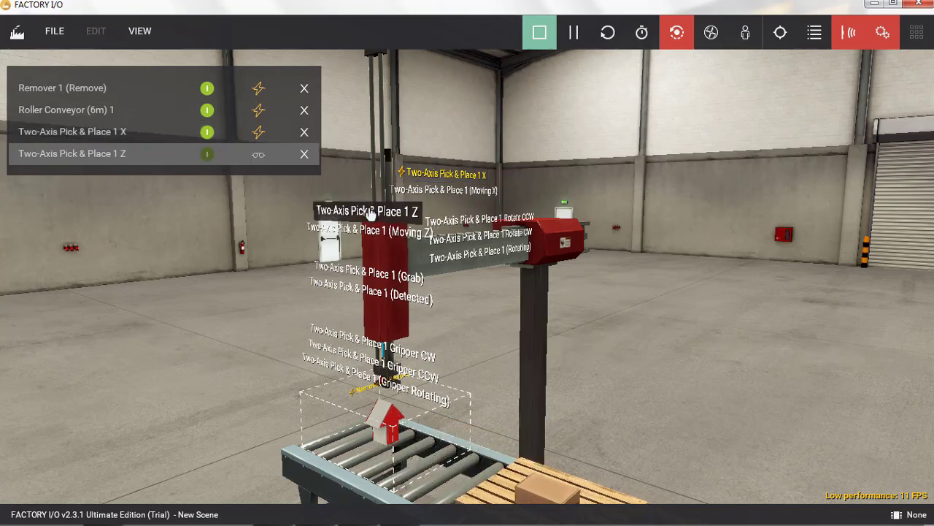
left_click(259, 156)
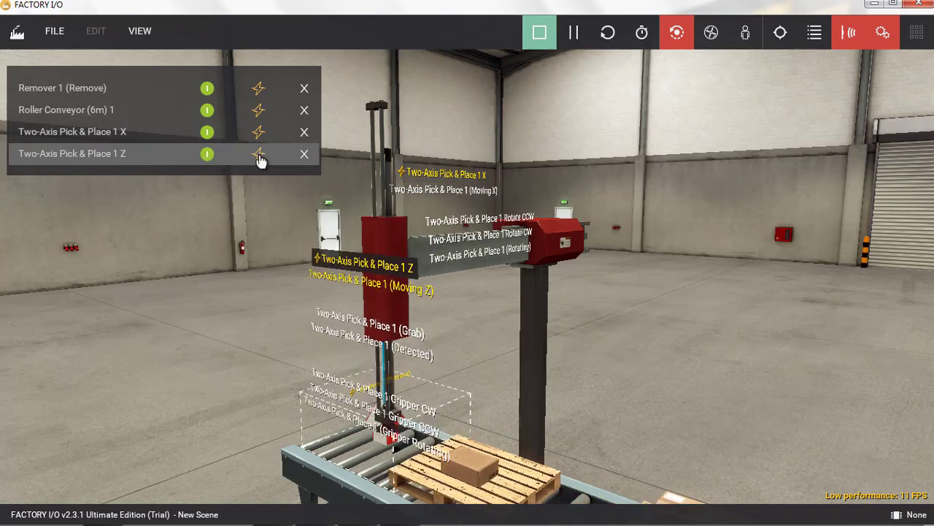
Step: Inject an Off failure on the Two-Axis Pick & Place 1 Z tag to raise the gripper, and stop the simulation
left_click(259, 156)
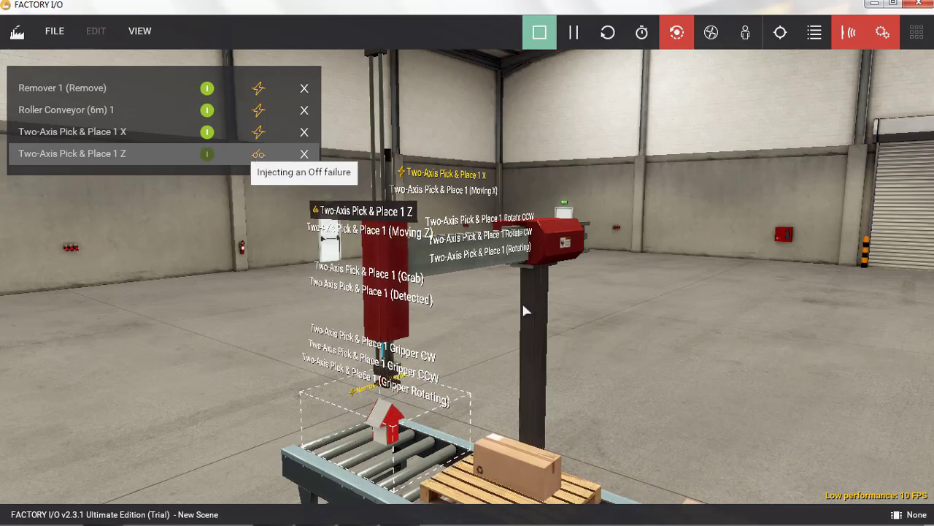
left_click(259, 157)
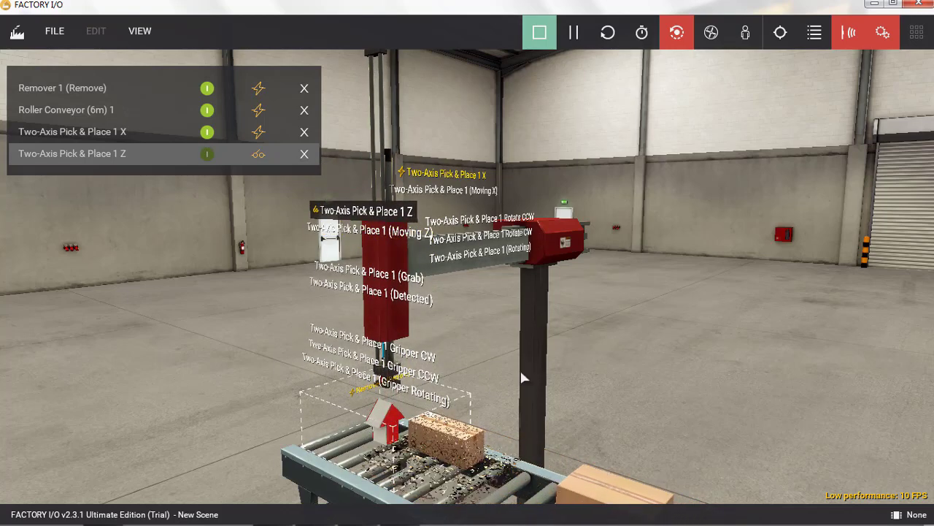
left_click(575, 34)
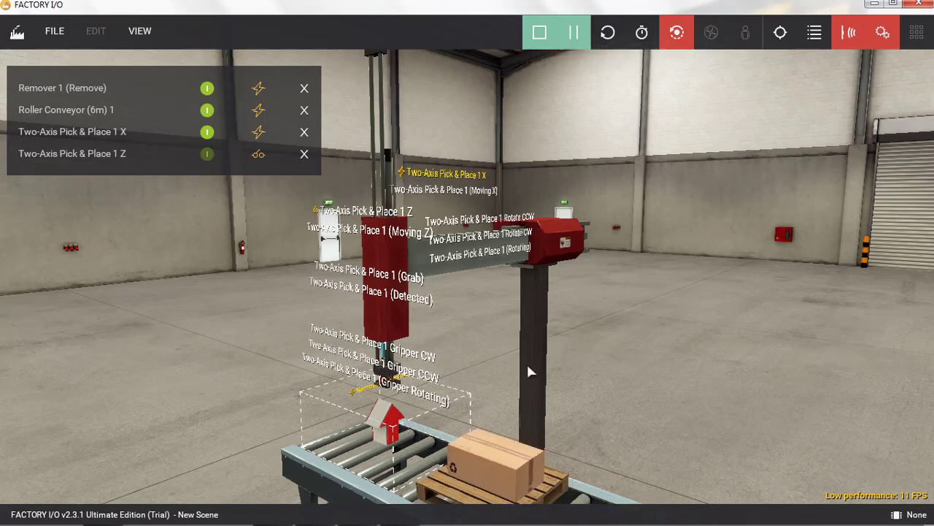
scroll(555, 358, "down", 5)
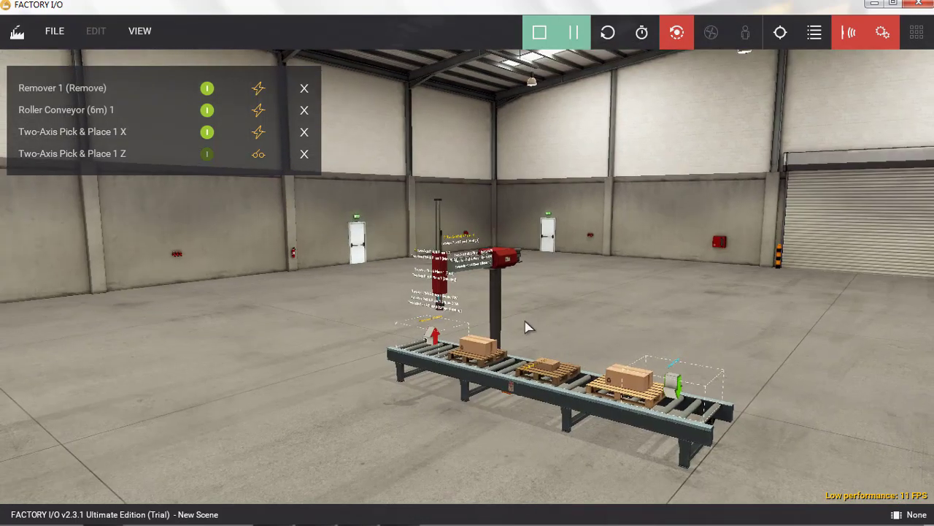
left_click(541, 33)
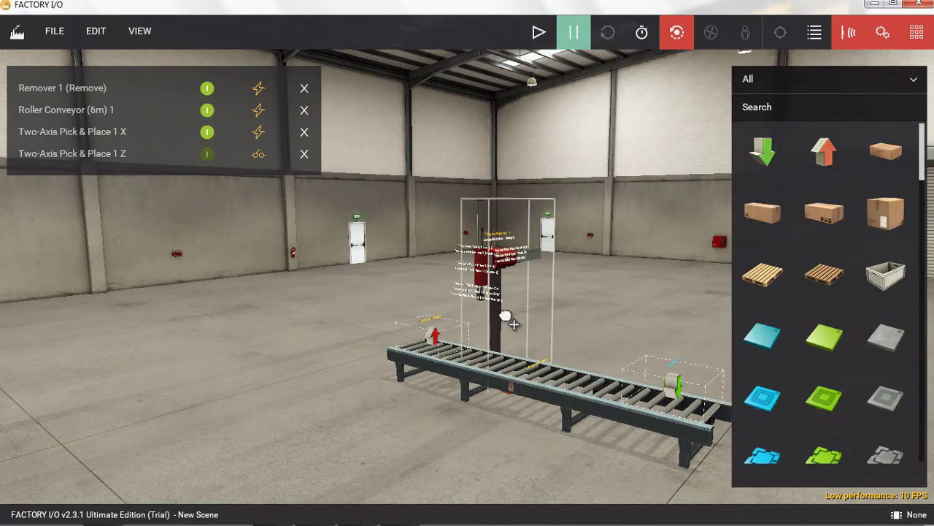
Step: Move the Two-Axis Pick & Place along the roller conveyor, away from the remover and towards the conveyor's middle
left_click_drag(506, 318, 526, 324)
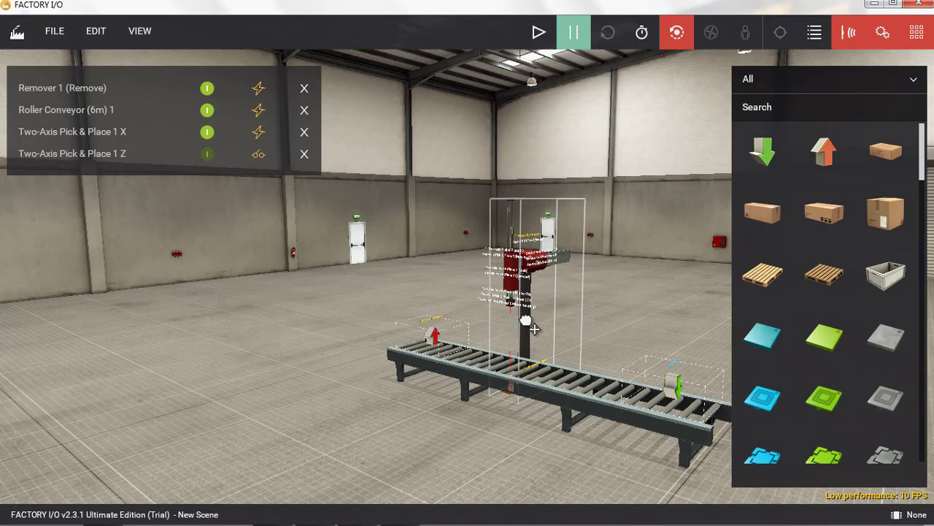
scroll(547, 277, "down", 2)
scroll(451, 192, "up", 3)
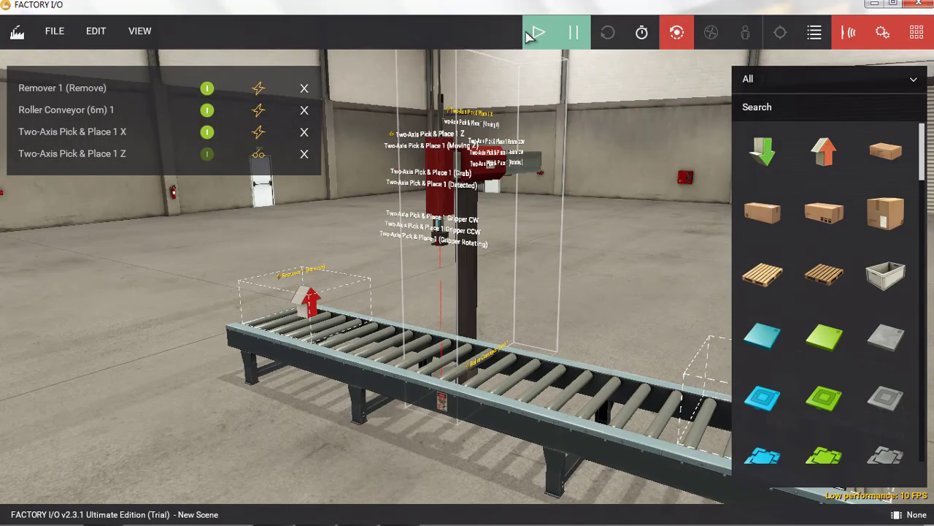
Step: Run the simulation and inject an Off failure on the Remover 1 (Remove) tag, keeping Roller Conveyor (6m) 1 forced on
left_click(530, 34)
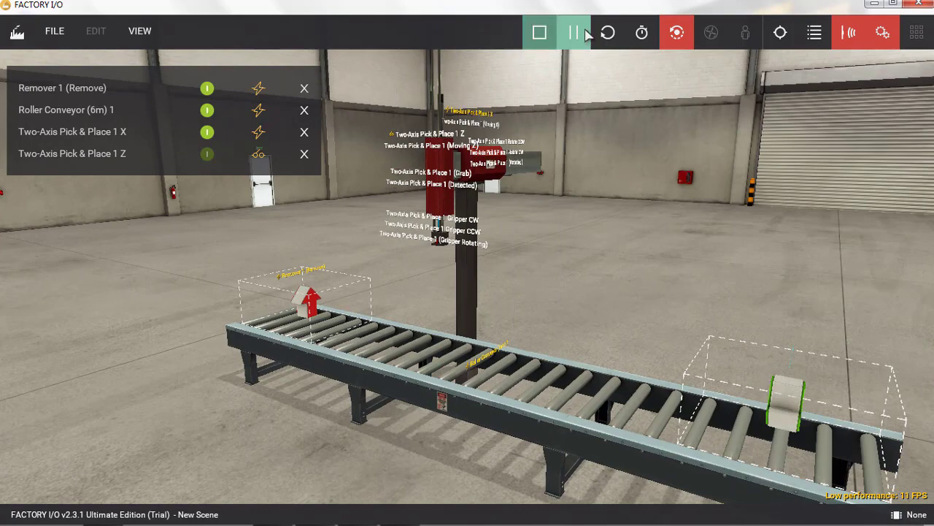
left_click(256, 92)
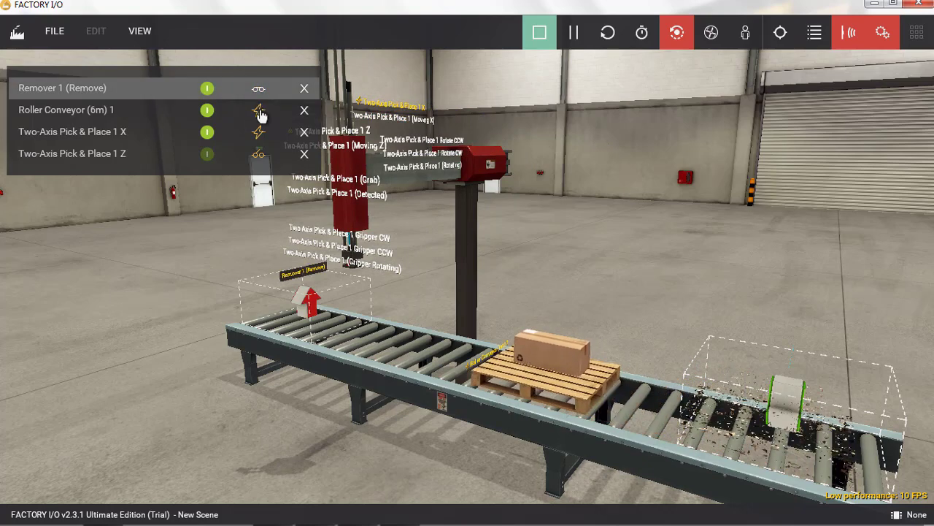
left_click(260, 113)
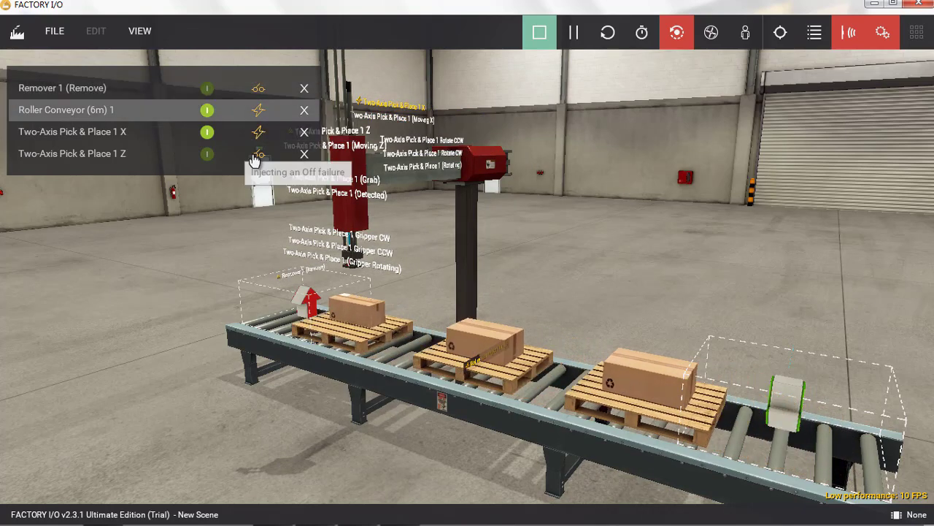
Step: Clear the forced state of the Two-Axis Pick & Place 1 X tag and cycle the Z tag to lower and raise the gripper
left_click(255, 155)
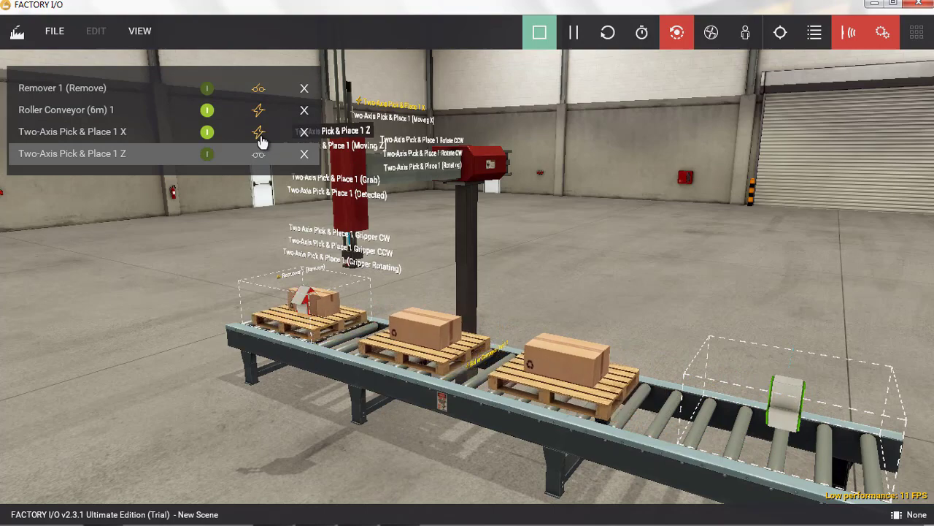
left_click(259, 133)
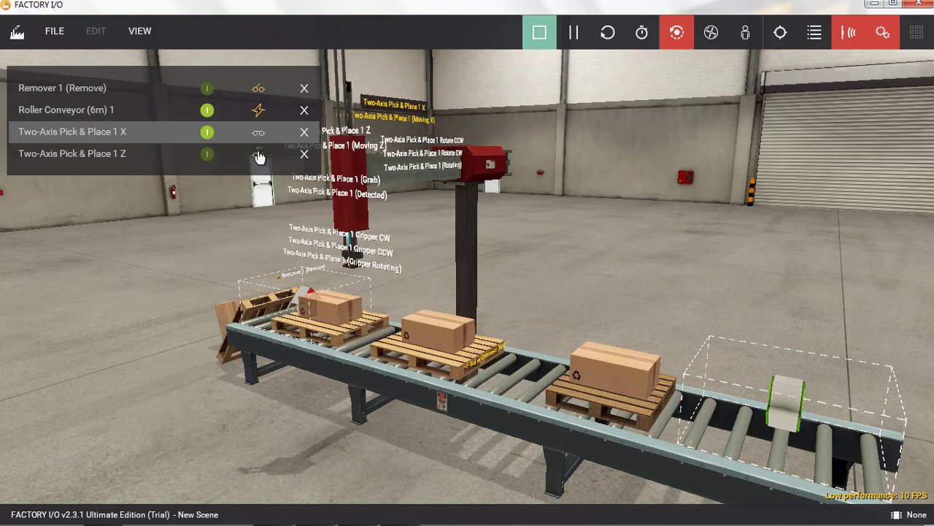
left_click(259, 154)
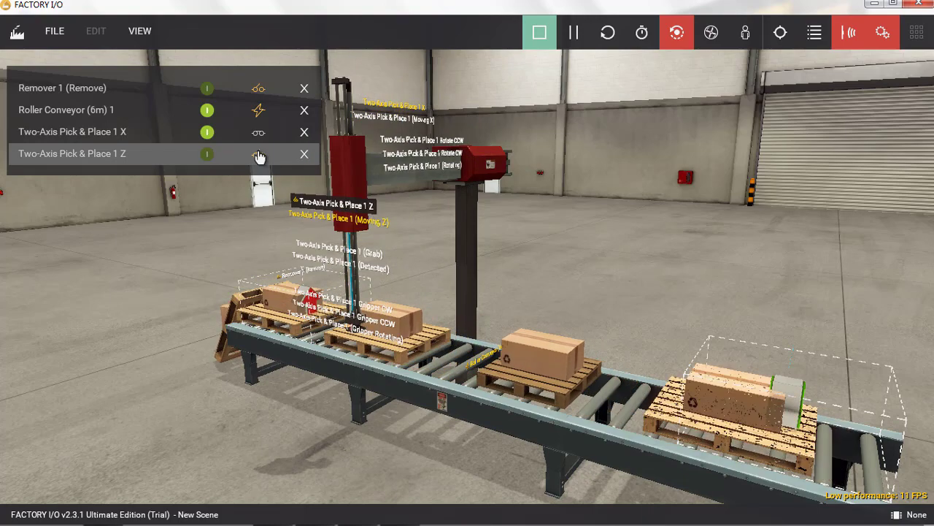
Step: Force the Two-Axis Pick & Place 1 (Moving X) and Gripper CW tags, then release Moving X and inject an Off failure on Gripper CW
left_click(397, 124)
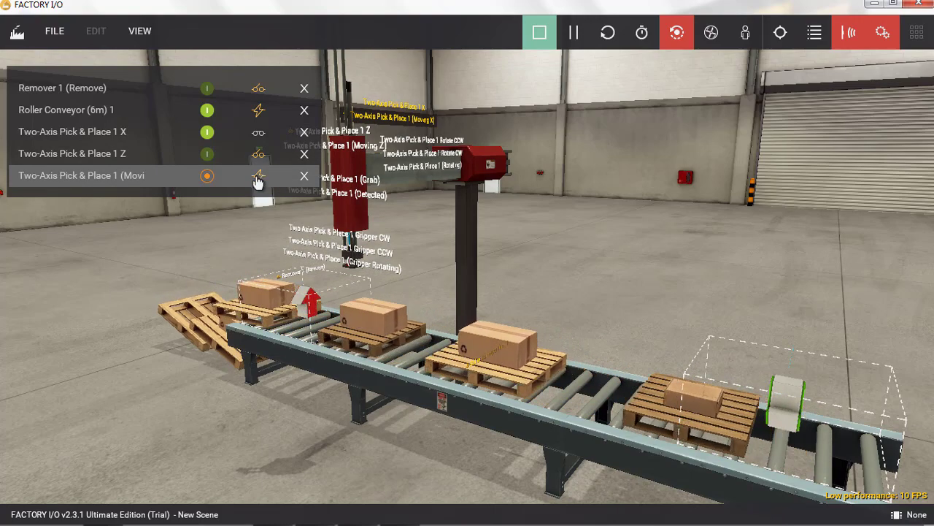
left_click(356, 243)
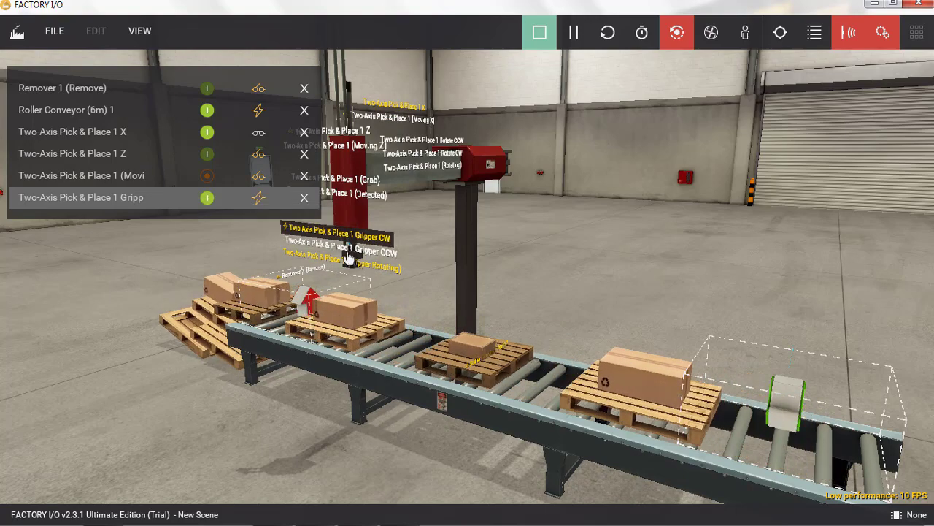
left_click(259, 199)
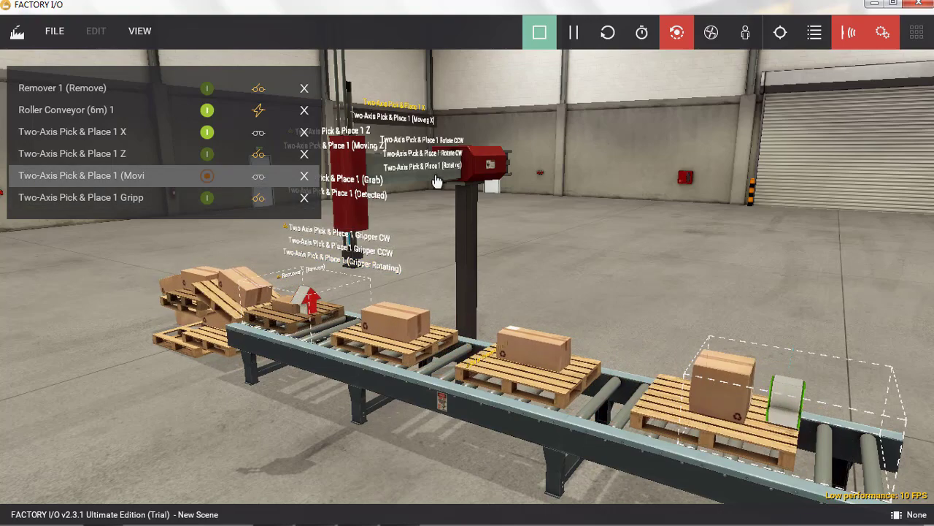
scroll(494, 223, "down", 2)
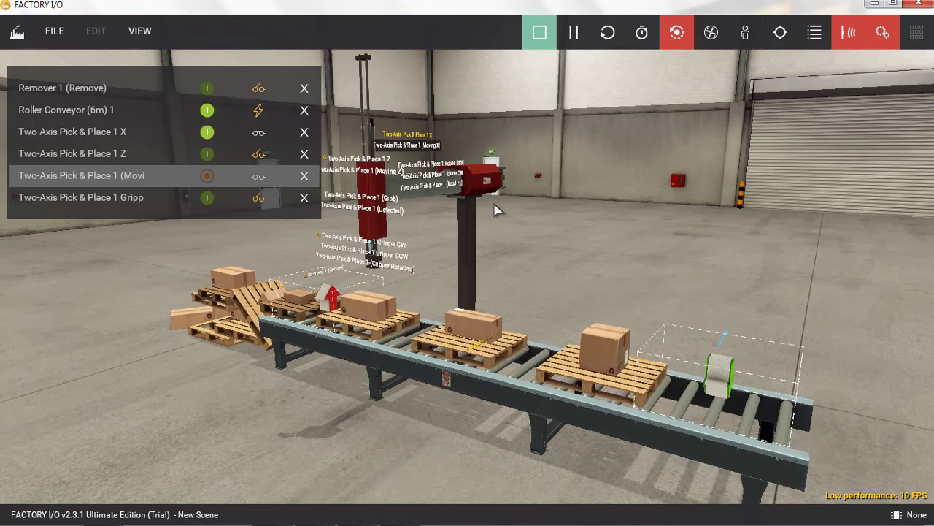
Step: Clear the Off failure from the Remover 1 (Remove) tag and stop the simulation
left_click(259, 90)
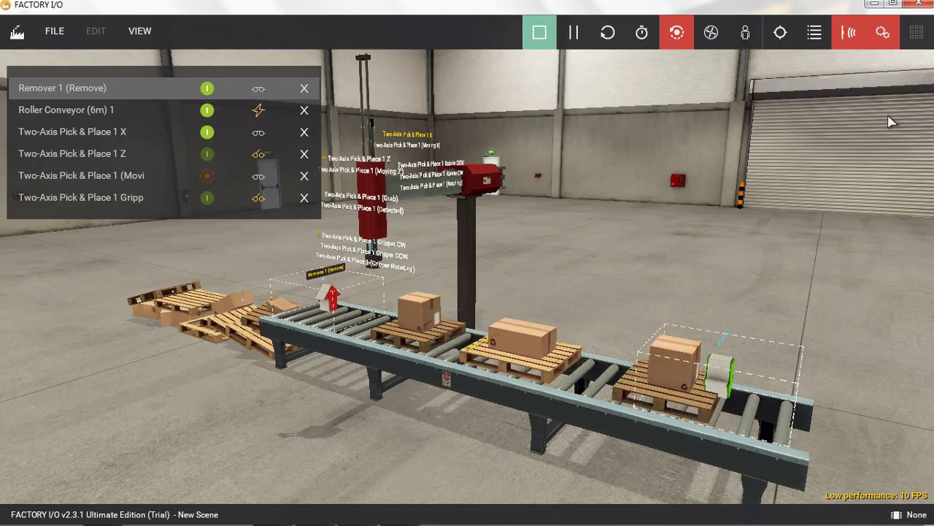
left_click(539, 33)
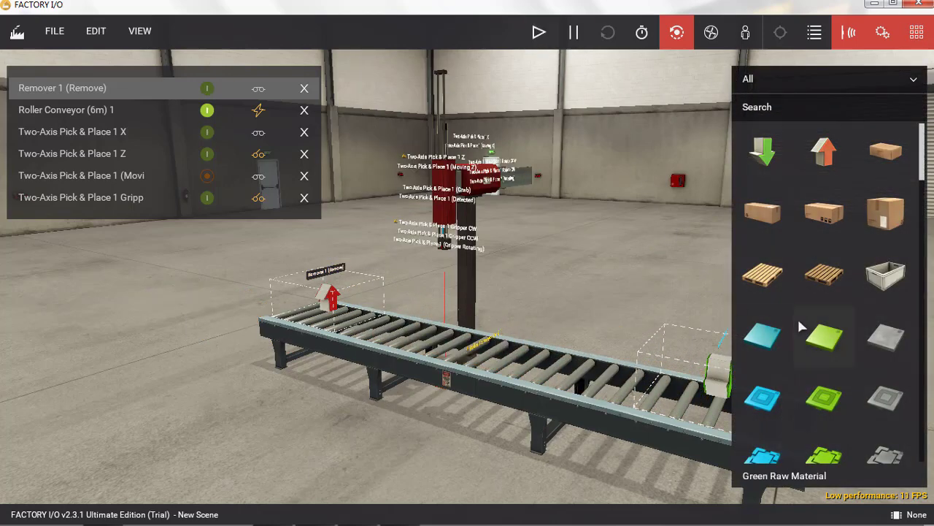
scroll(797, 317, "down", 1)
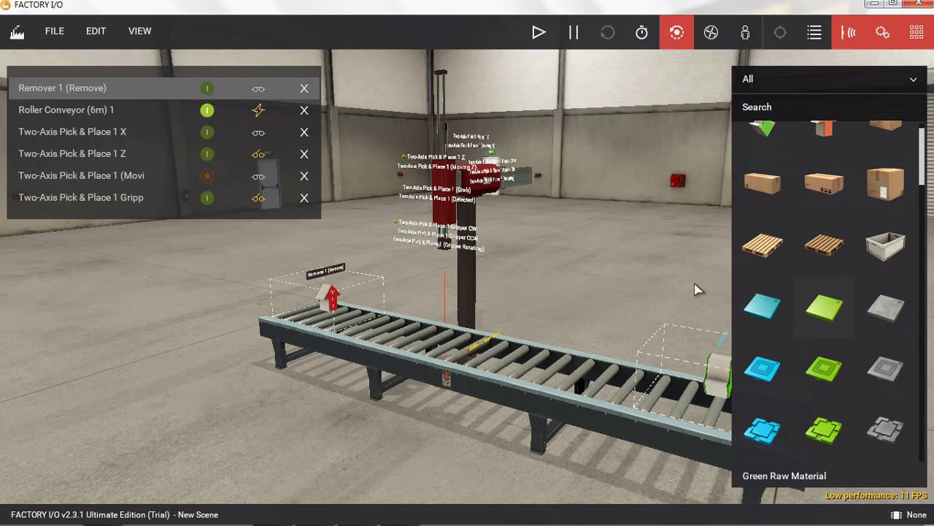